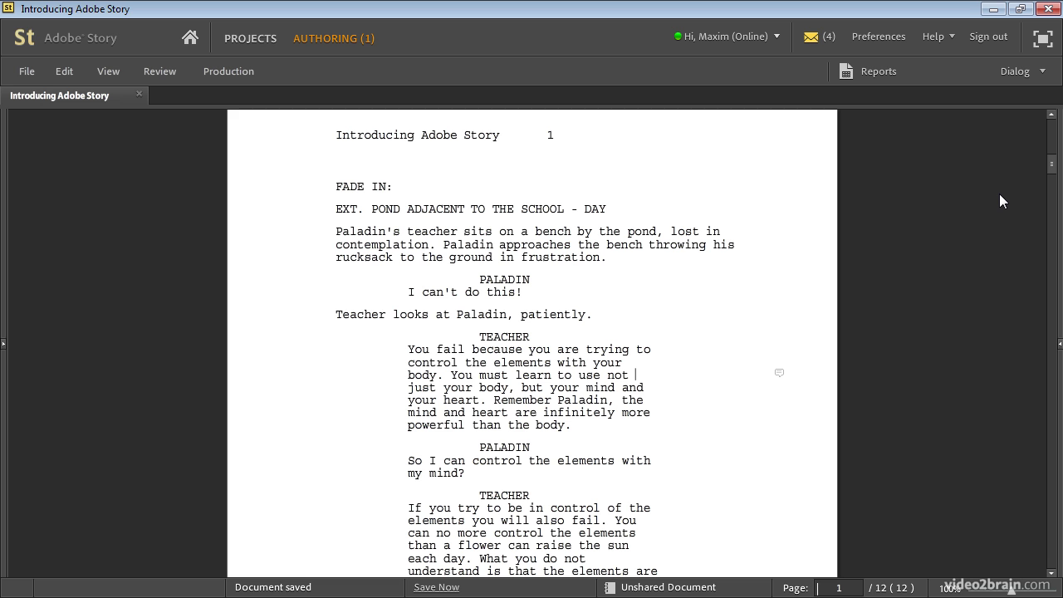
- Look through the opening pages of the script, then return to the first scene
left_click_drag(1051, 166, 1051, 202)
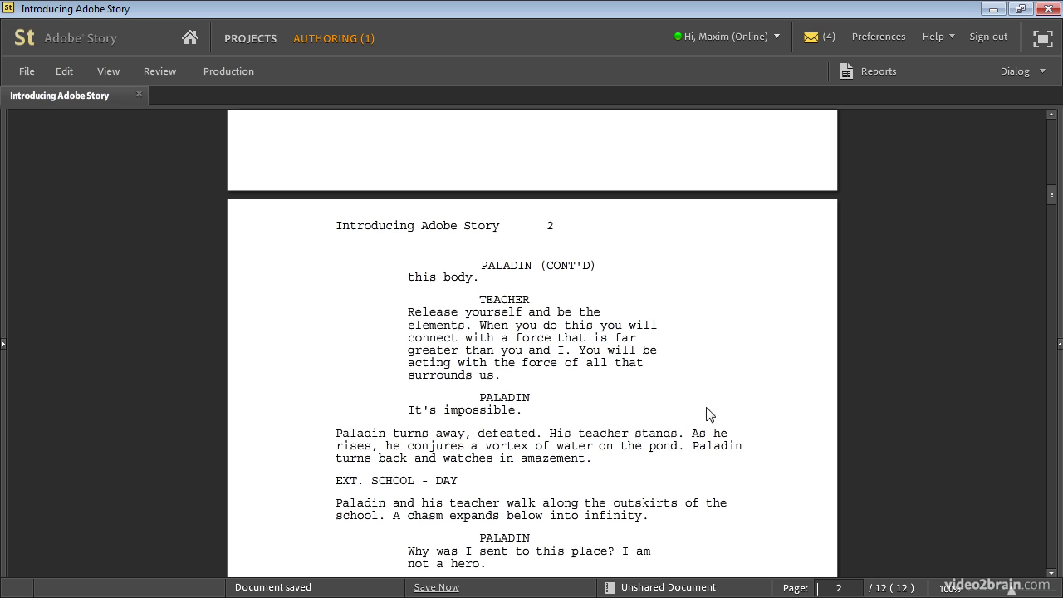
left_click_drag(1051, 201, 1051, 212)
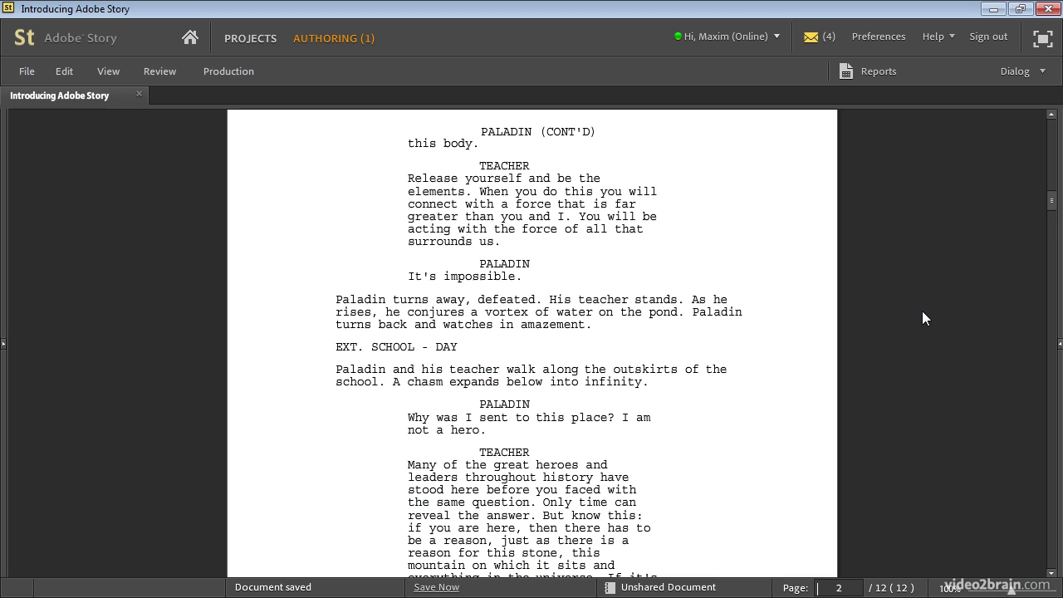
left_click_drag(1051, 206, 1048, 292)
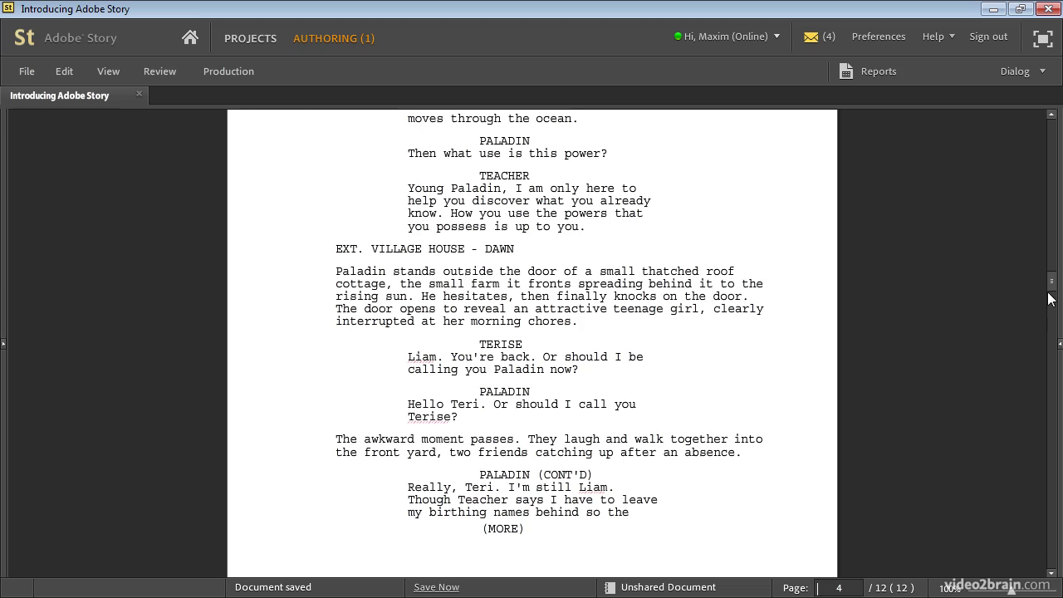
left_click_drag(1051, 291, 1053, 243)
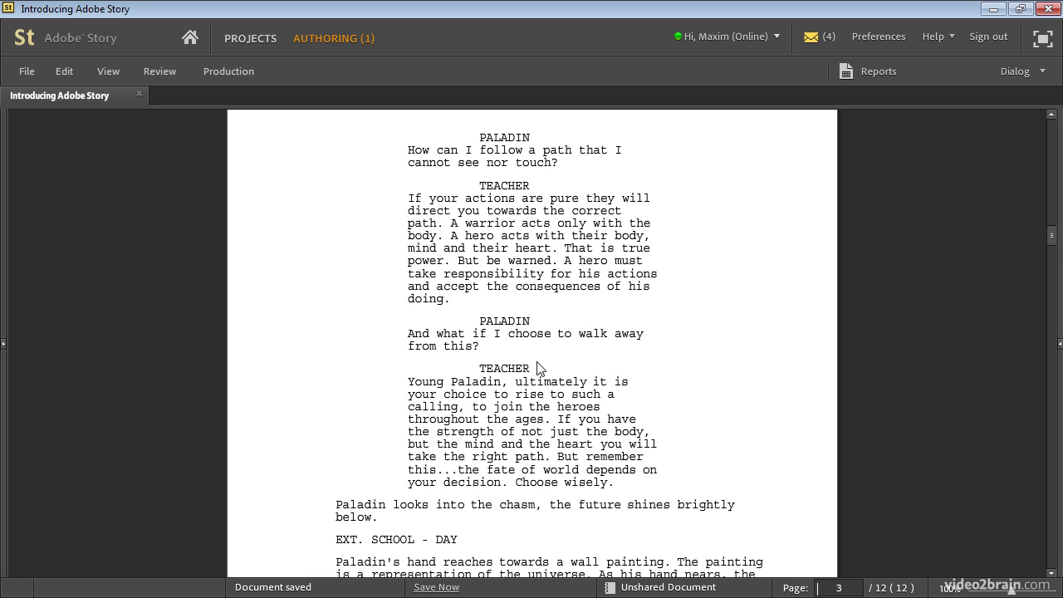
left_click_drag(1051, 232, 1049, 170)
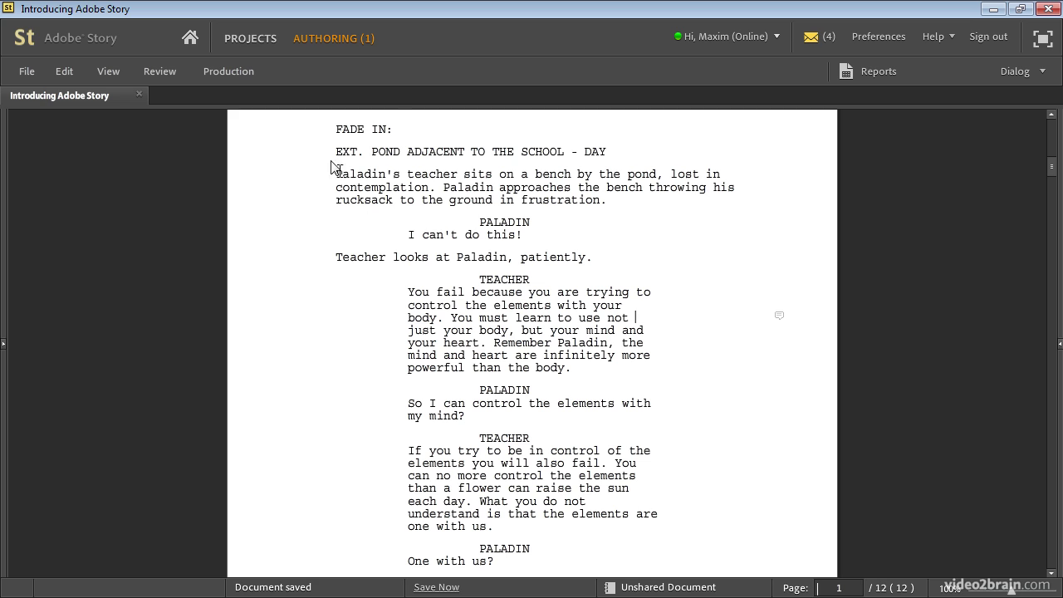
- Review the columns available for a custom breakdown report, then dismiss it without creating the report
left_click(239, 76)
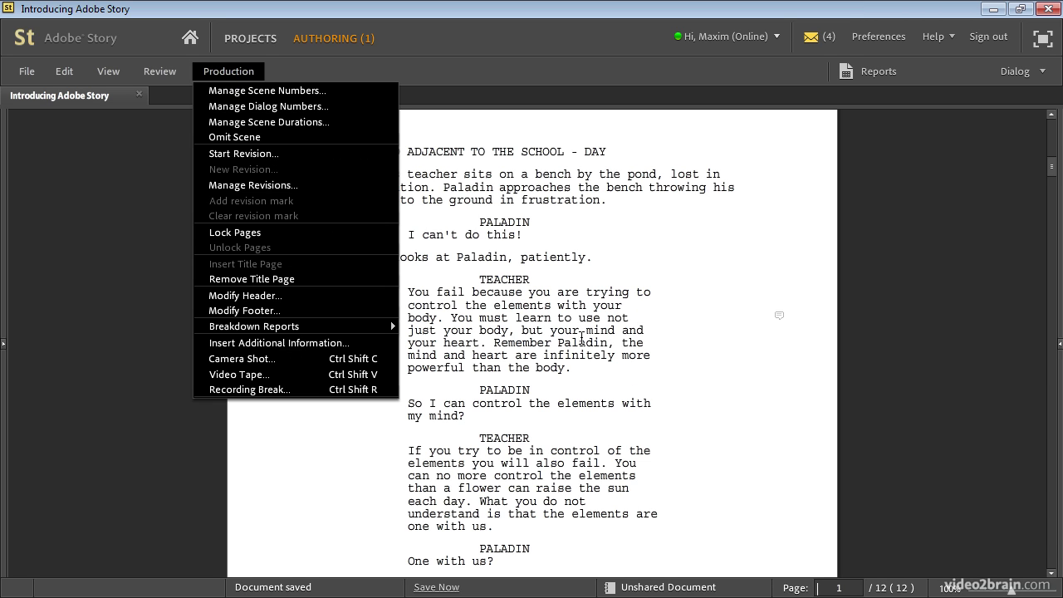
mouse_move(331, 324)
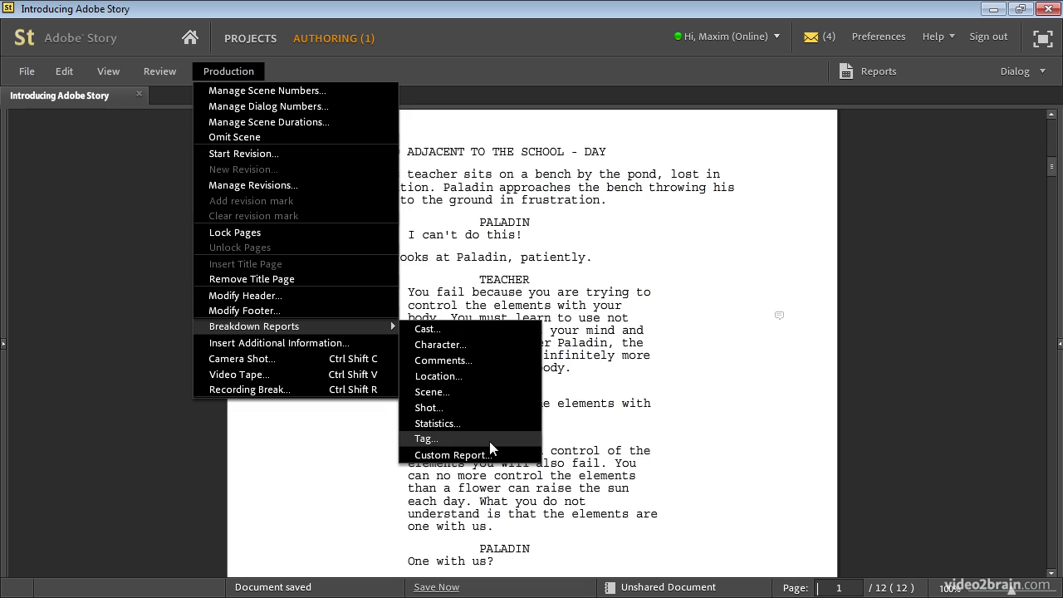
left_click(453, 455)
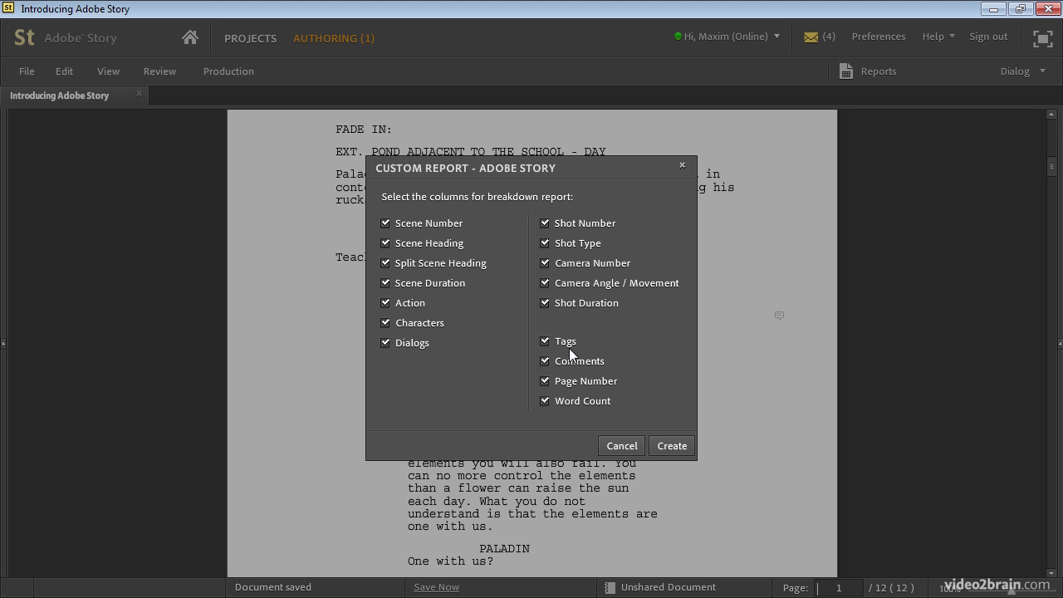
left_click(620, 445)
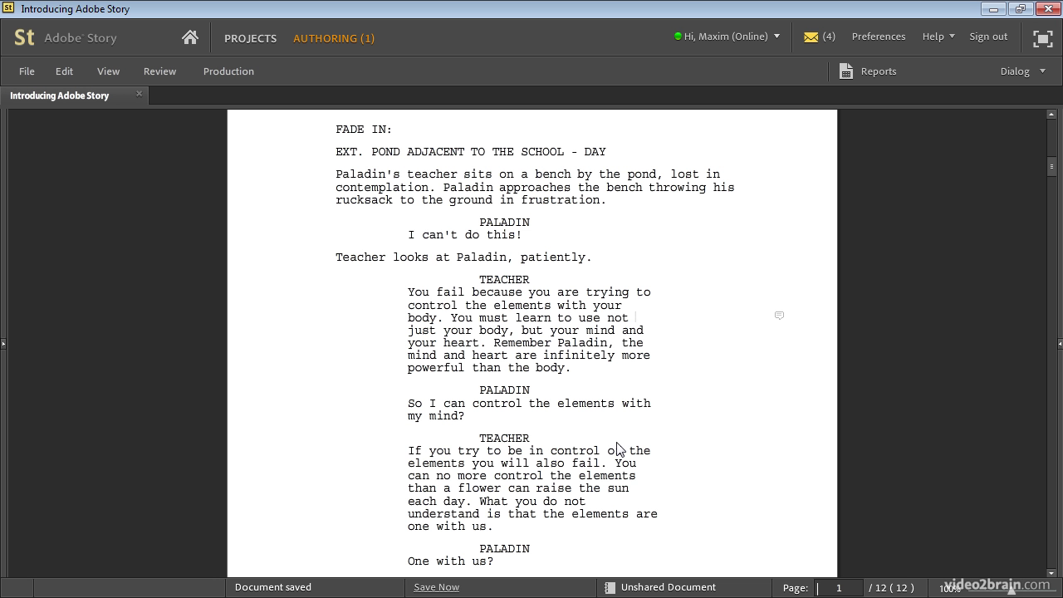
- Show the script's tags and tag the word "rucksack" in the first scene's action paragraph as Props
left_click(1058, 344)
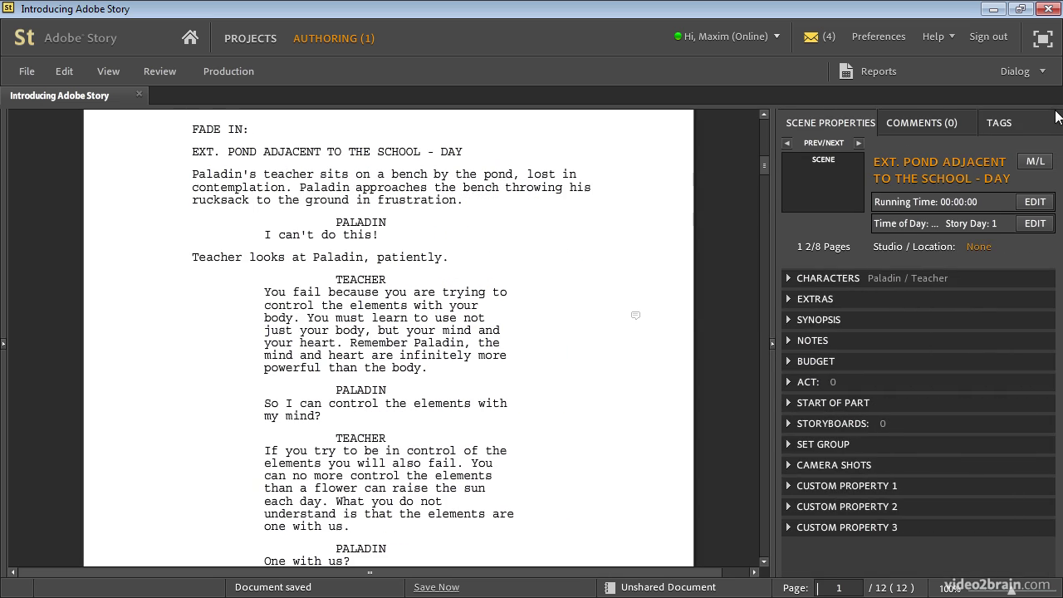
left_click(1021, 122)
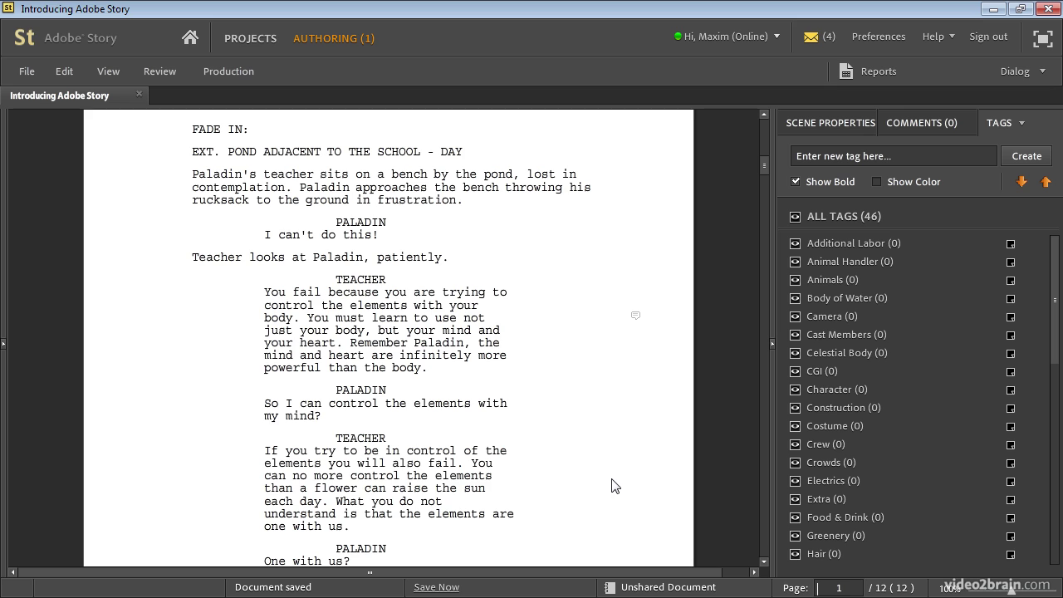
double_click(338, 256)
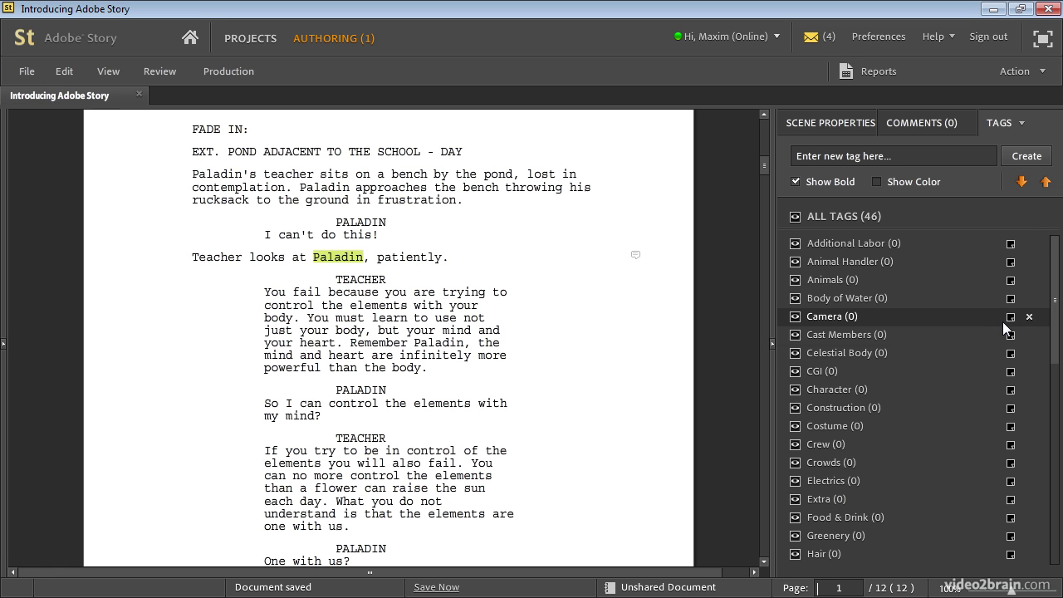
left_click_drag(1055, 317, 1048, 282)
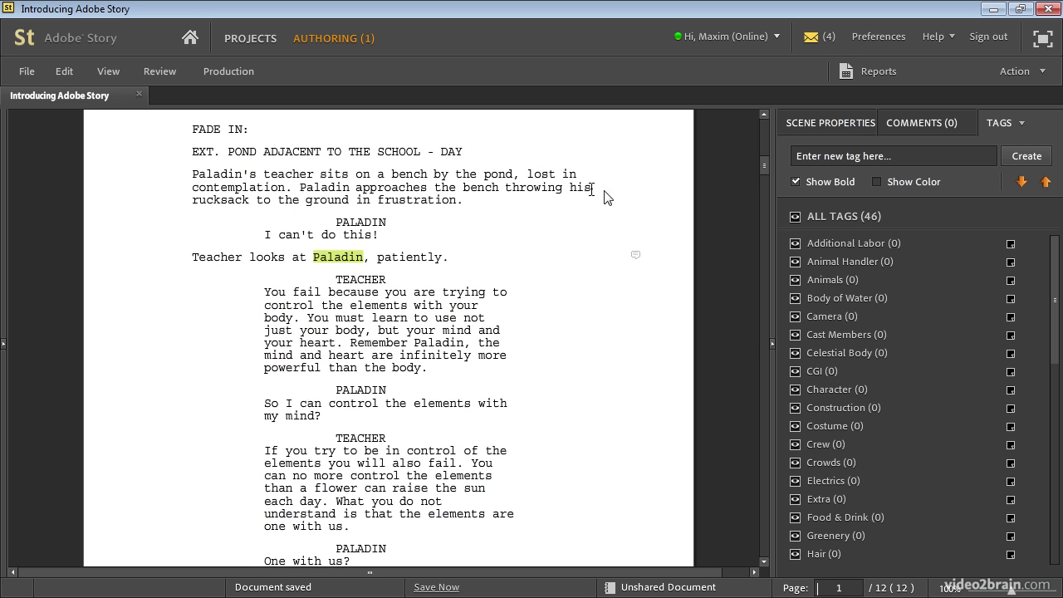
double_click(216, 200)
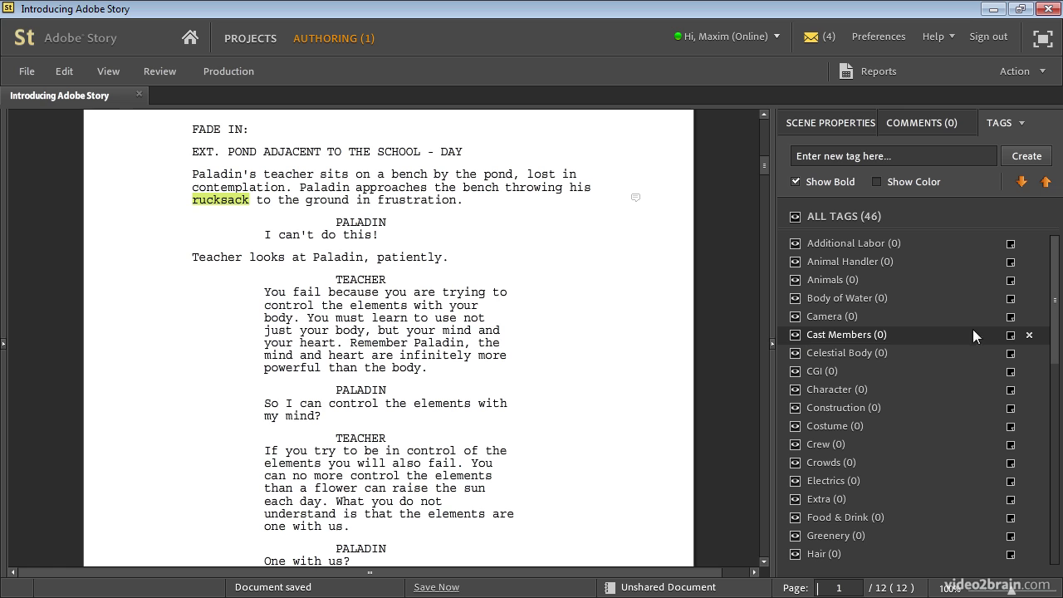
left_click_drag(1056, 332, 1058, 454)
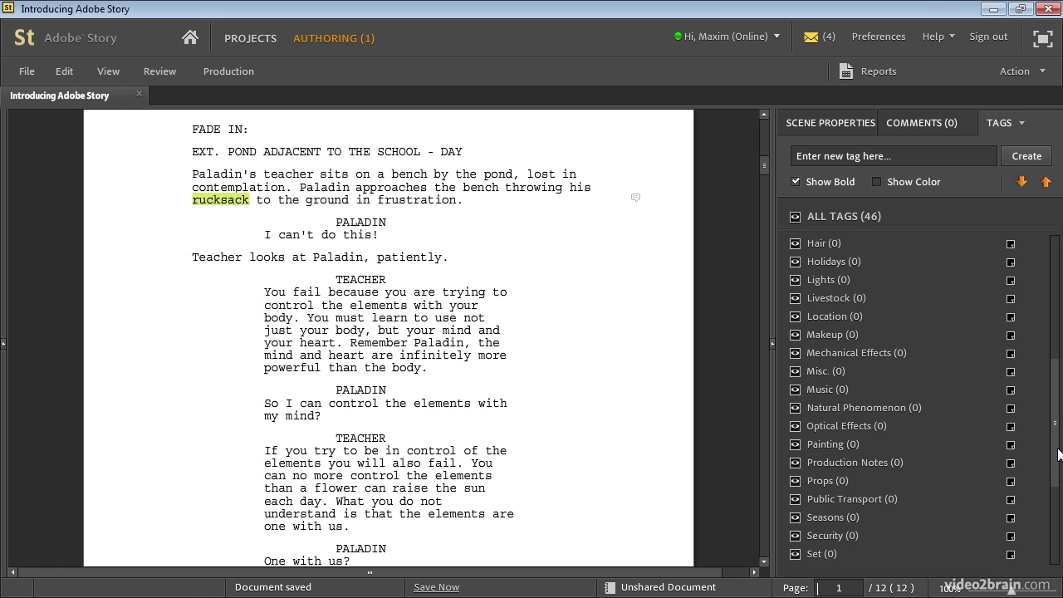
left_click(823, 480)
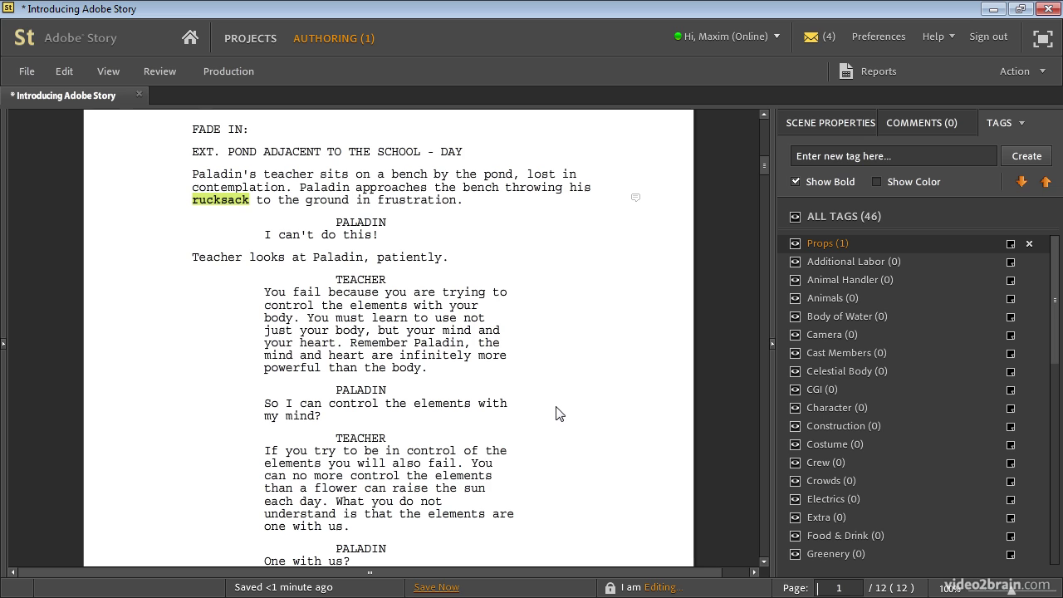
- Check which file formats the script can be exported to, without exporting it
left_click(24, 72)
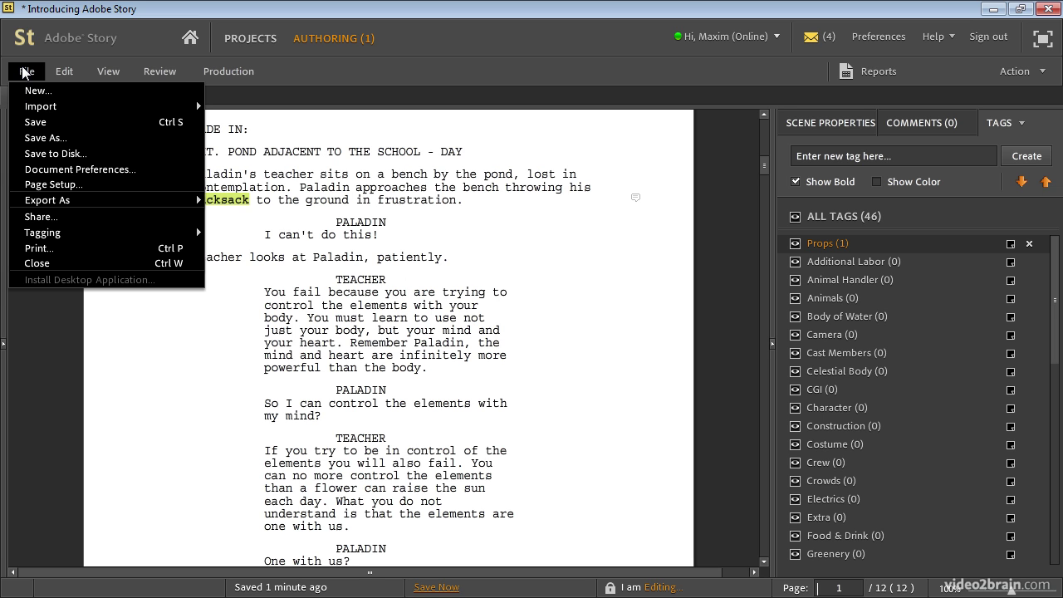
mouse_move(49, 202)
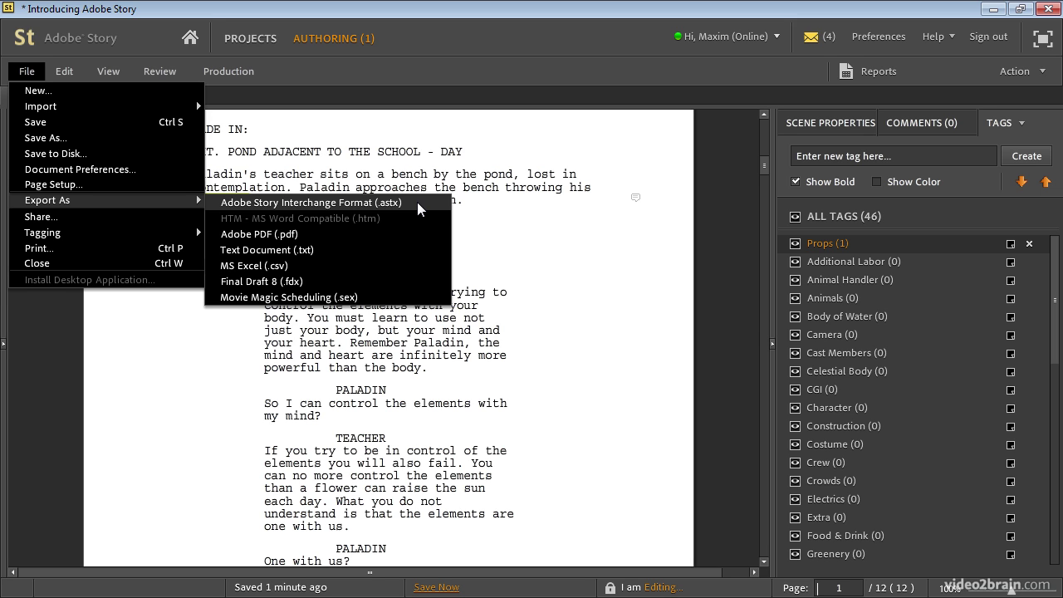
left_click(602, 349)
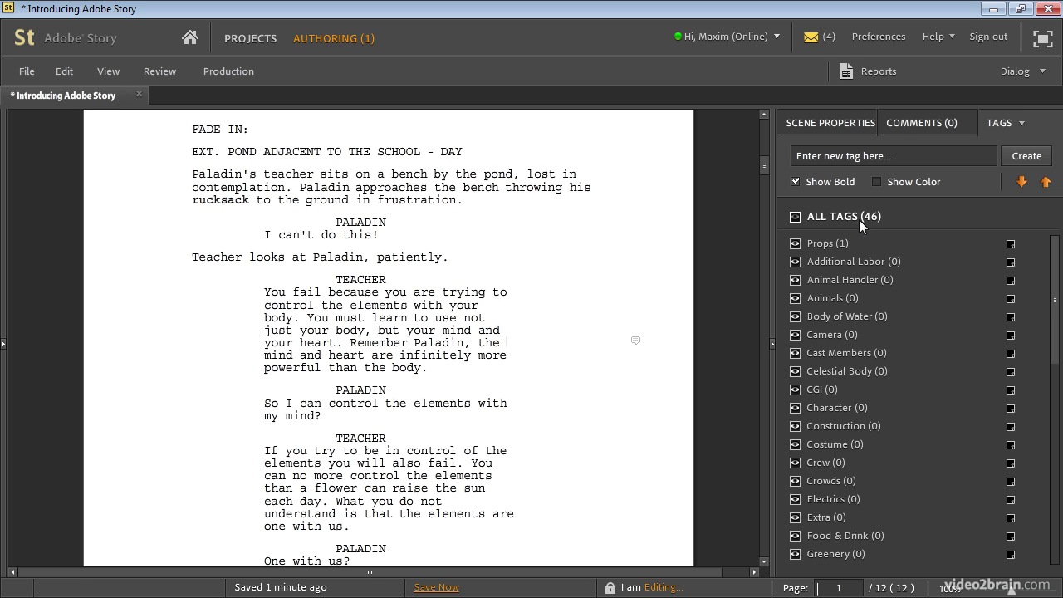
- Show the comments and add the comment "This is a comment" at the word "mind" in the Teacher's first speech
left_click(922, 123)
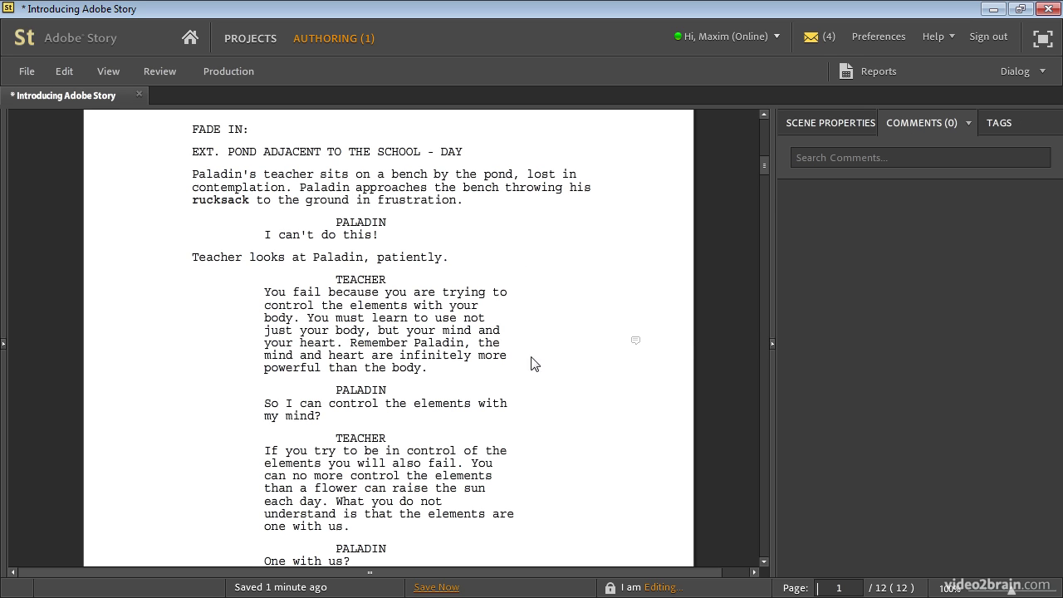
left_click(635, 340)
type("This is a")
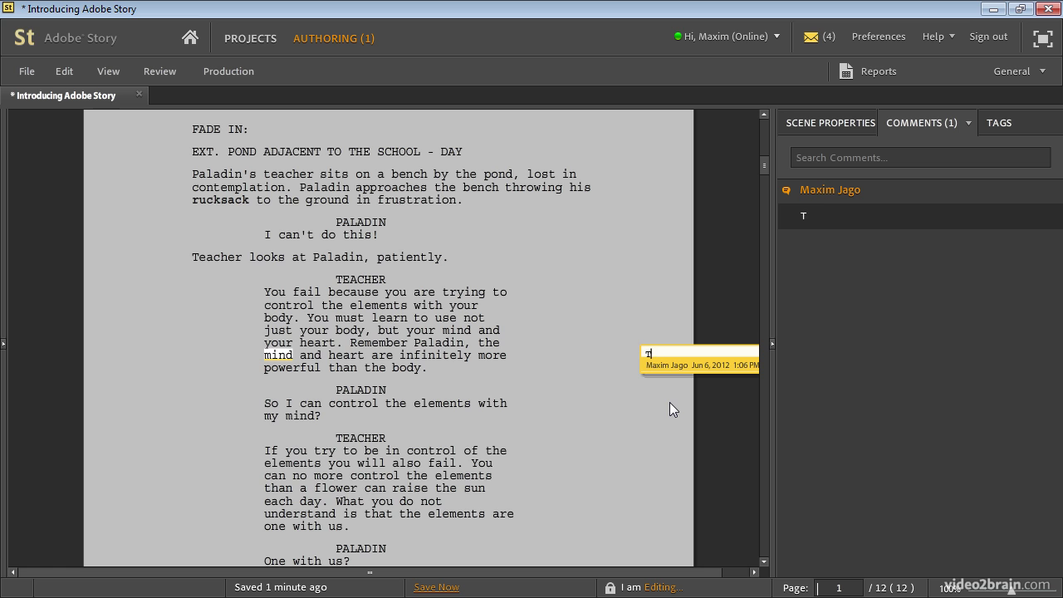
type("ment")
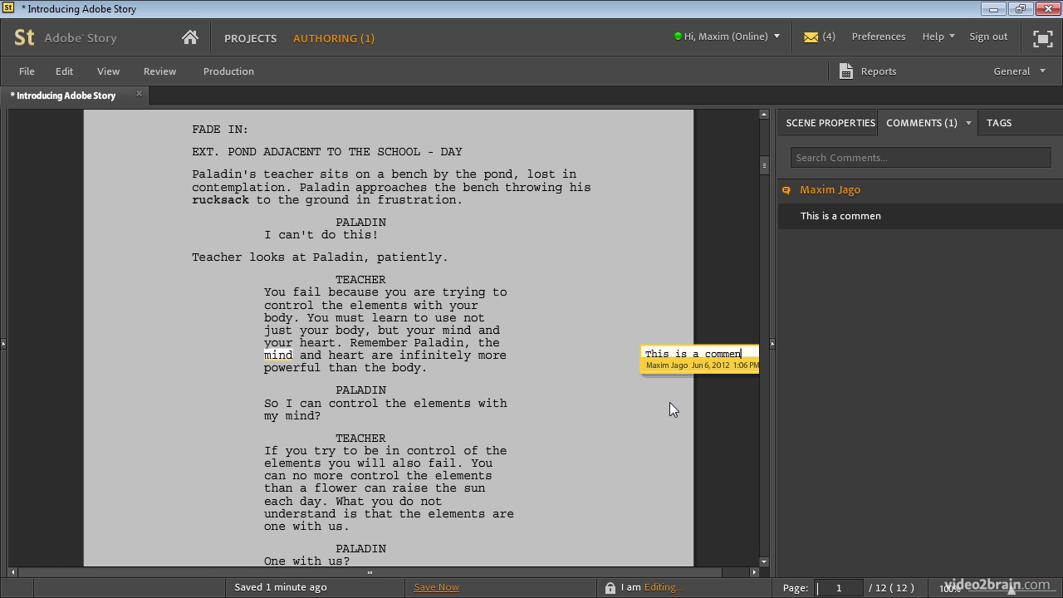
left_click(548, 318)
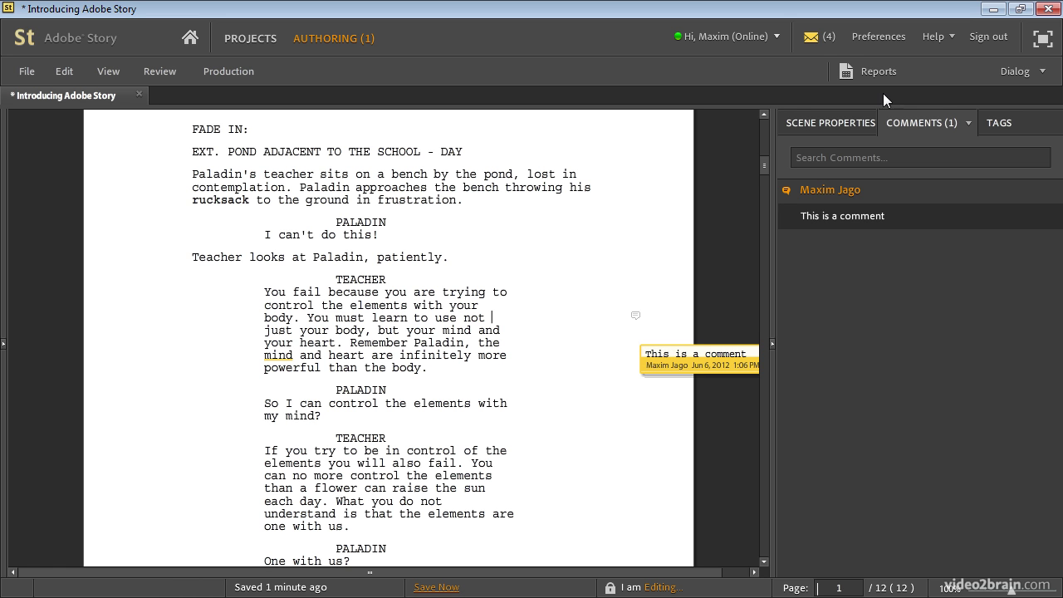
- Display the scene properties with the cursor in the heading EXT. POND ADJACENT TO THE SCHOOL - DAY
left_click(853, 122)
key("Up")
key("Up")
key("Up")
key("Up")
key("Up")
key("Up")
key("Up")
key("Up")
key("Up")
key("Up")
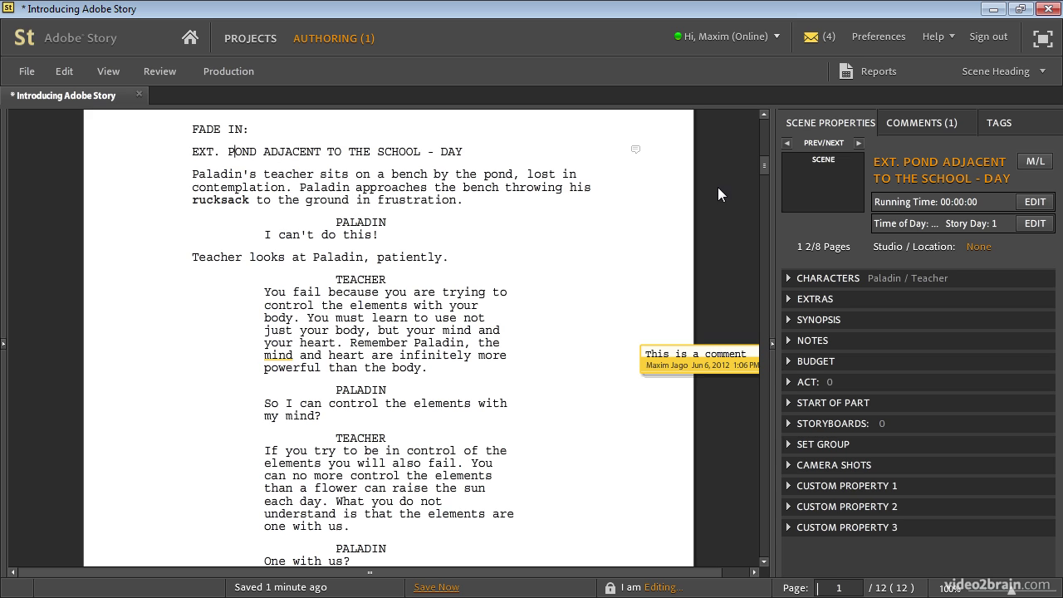
- Display the properties of the page 5 scene INT. VILLAGE TOWN HALL - DAY and examine the script's scene outline
left_click_drag(764, 165, 771, 309)
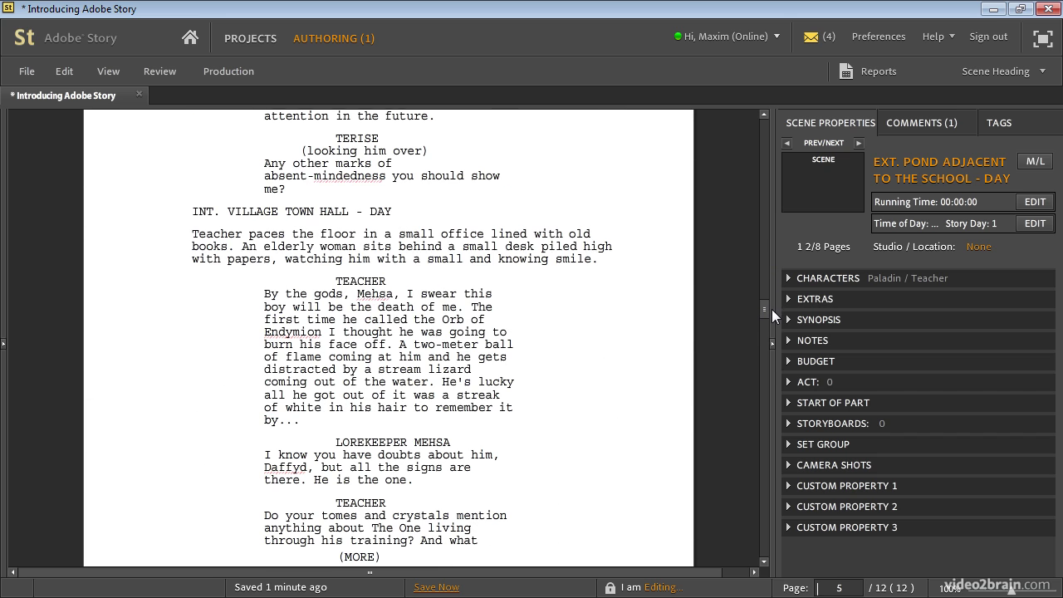
left_click(347, 211)
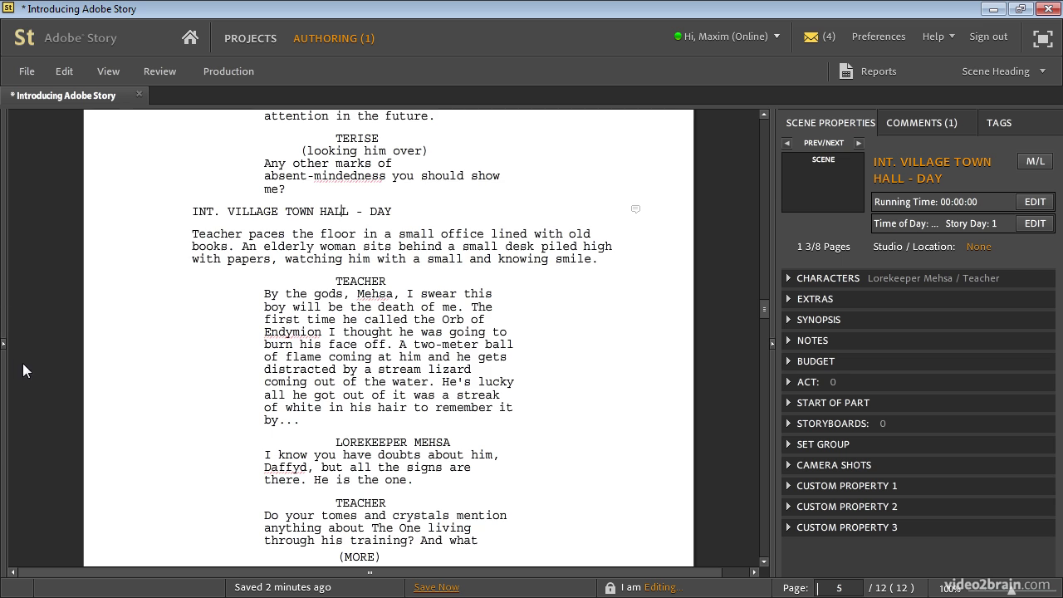
left_click(3, 342)
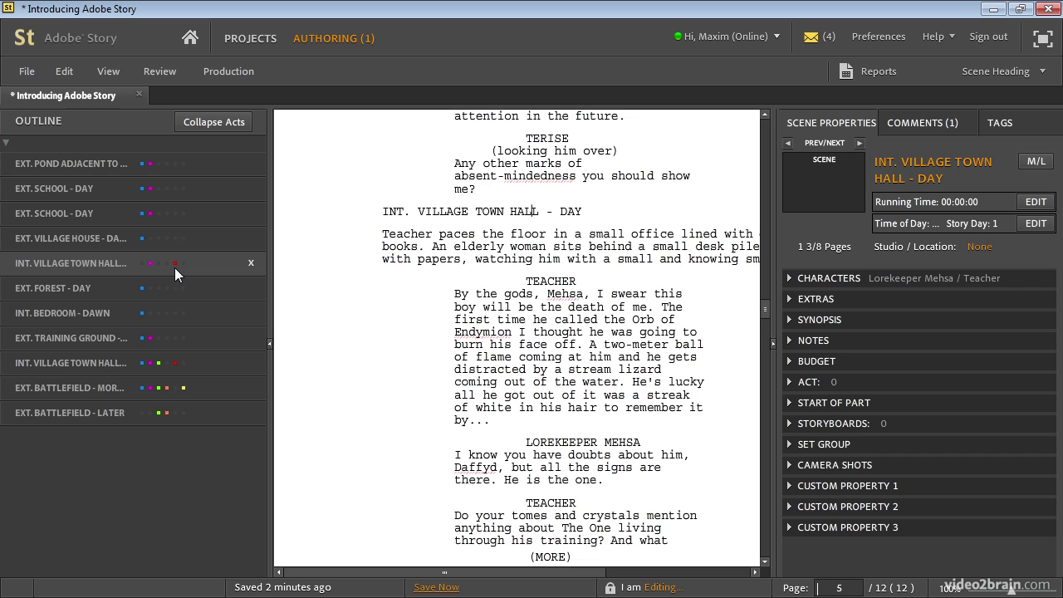
mouse_move(150, 189)
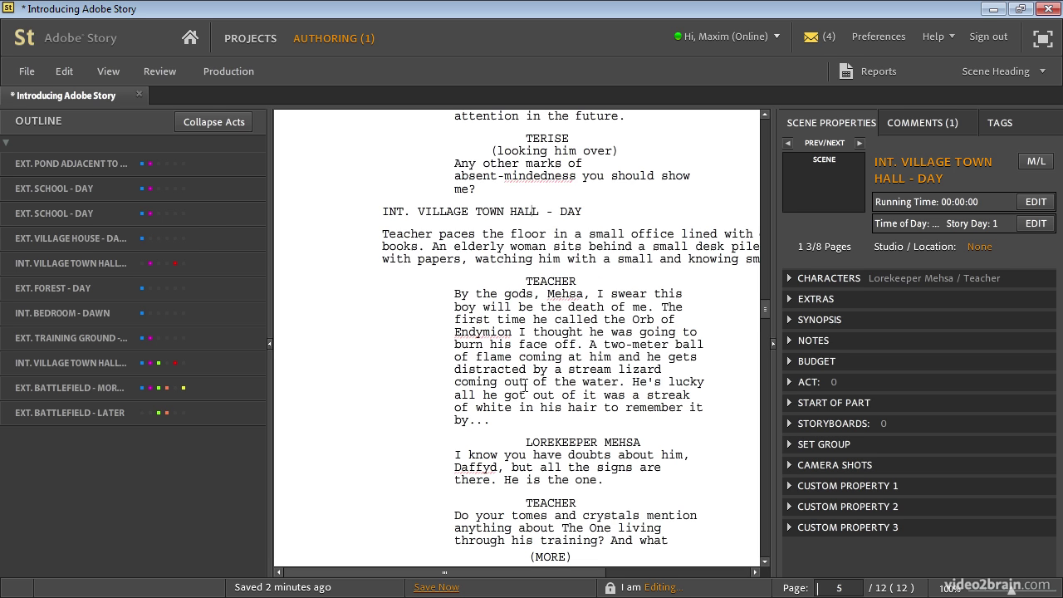
- View the saved version history of the script, then close it
left_click(159, 74)
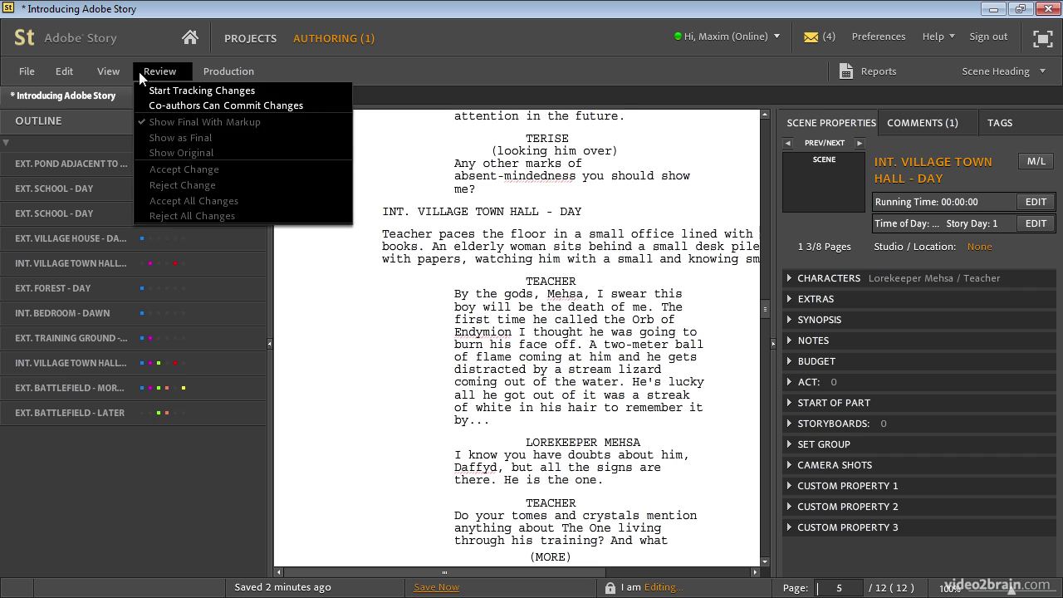
left_click(103, 87)
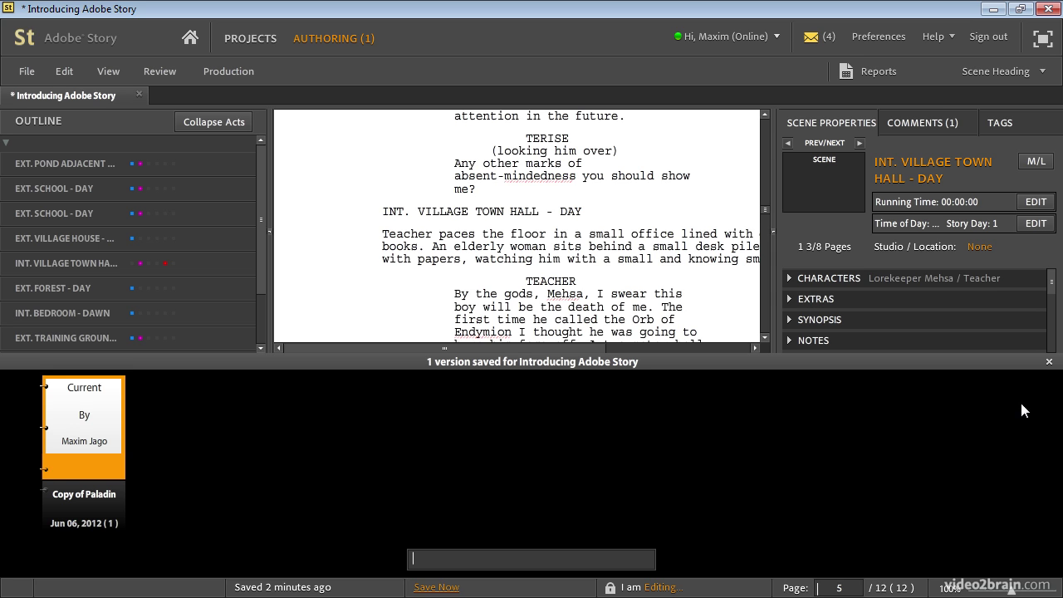
left_click(1048, 363)
left_click(1047, 362)
- Examine the collaborator roles offered when sharing the document, then cancel without sharing
left_click(653, 588)
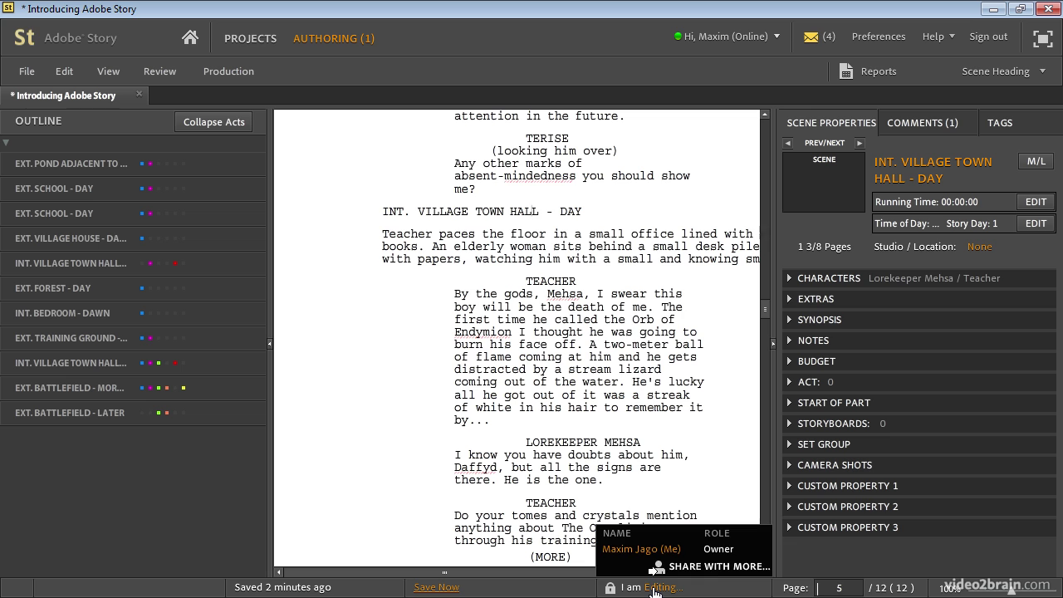
left_click(719, 567)
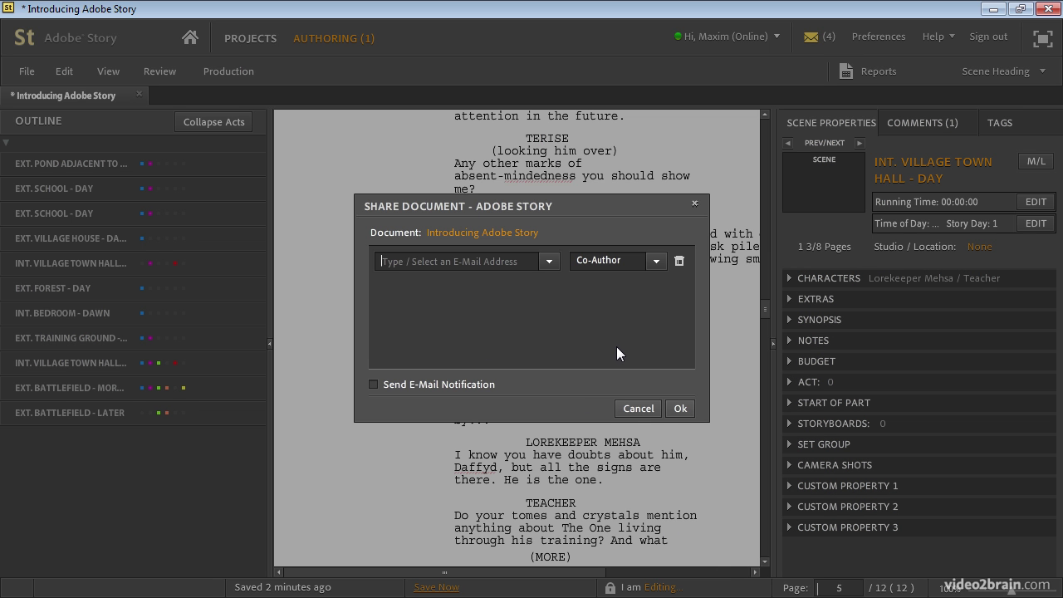
left_click(656, 261)
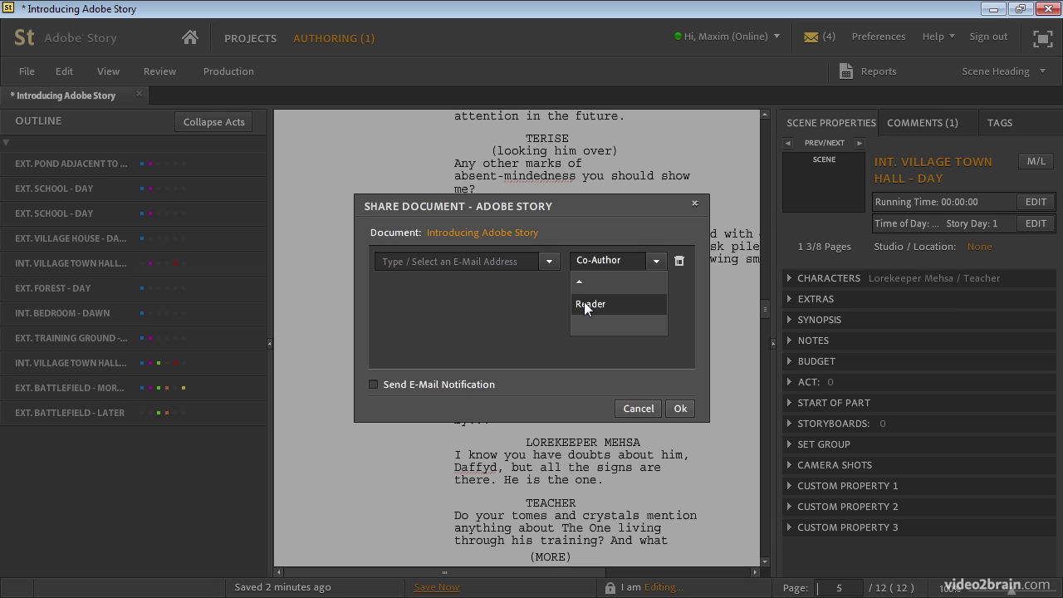
mouse_move(579, 281)
mouse_move(579, 323)
left_click(635, 408)
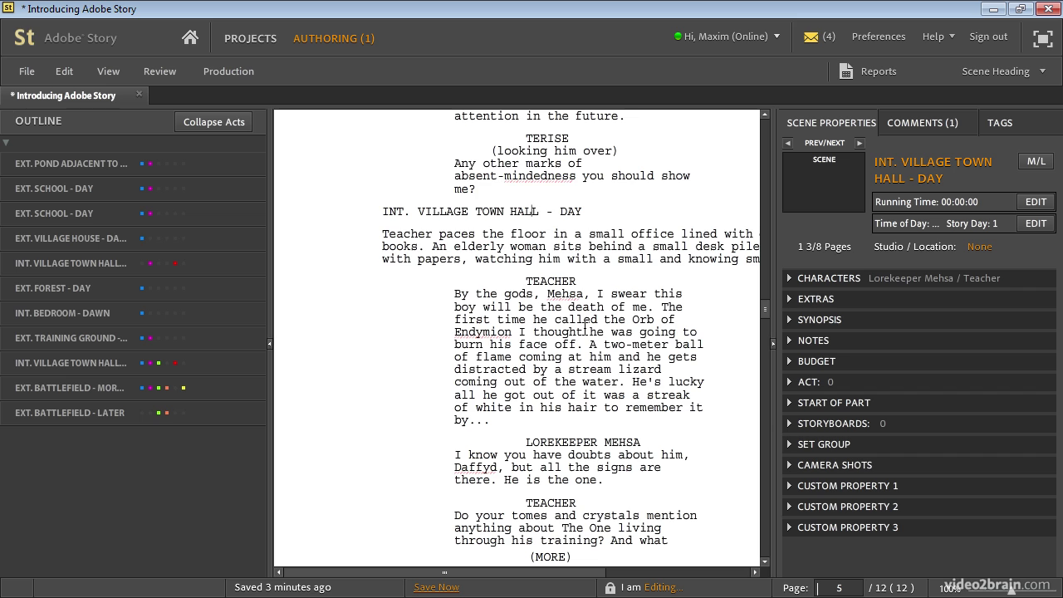
- Start tracking changes in the script and display the change-tracking controls, with the scene properties and outline hidden
left_click(146, 70)
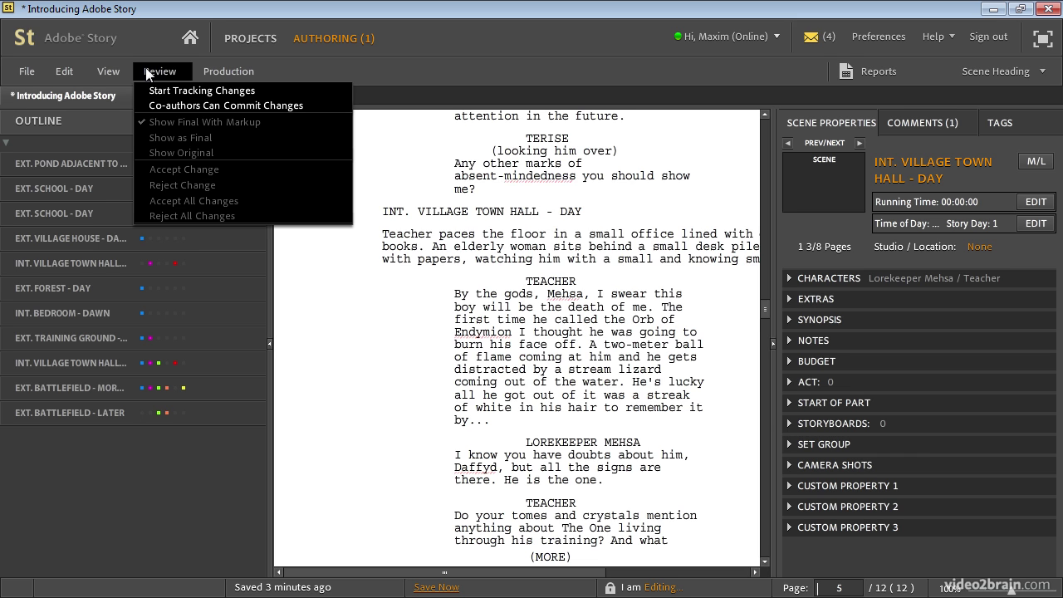
left_click(300, 99)
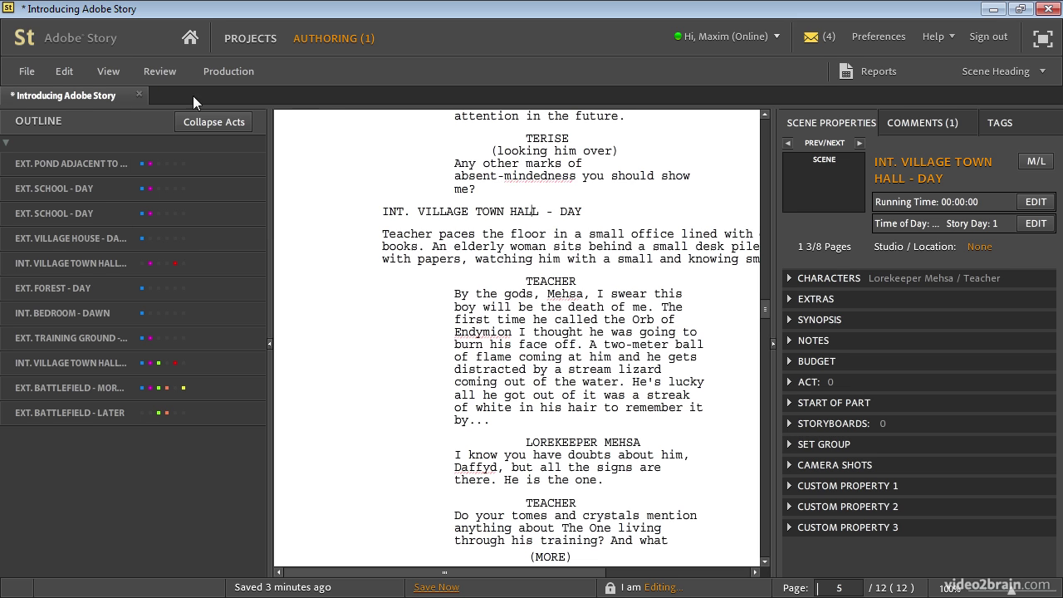
left_click(772, 342)
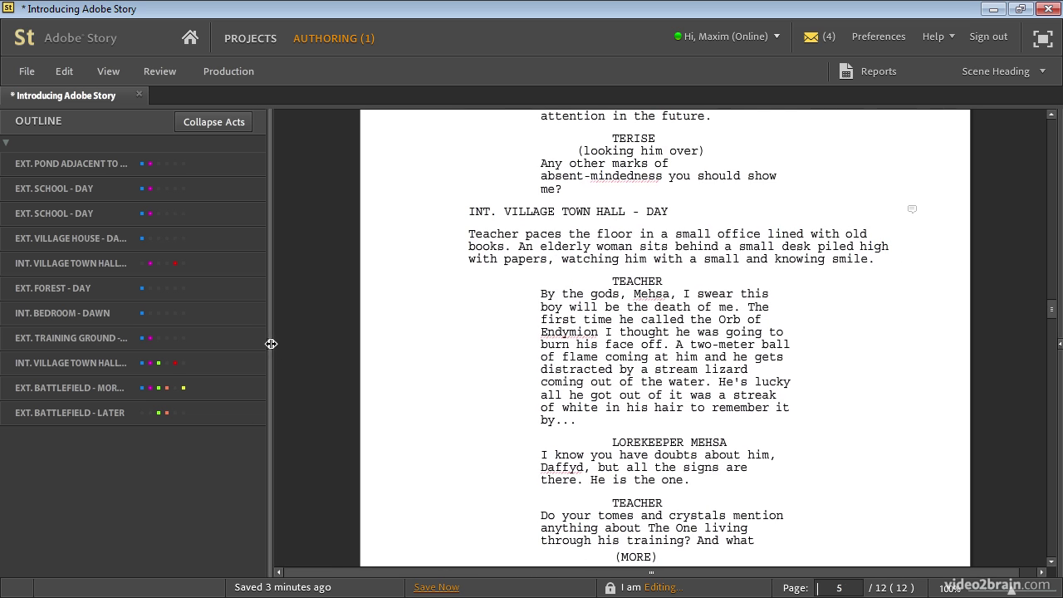
left_click(270, 344)
left_click(108, 71)
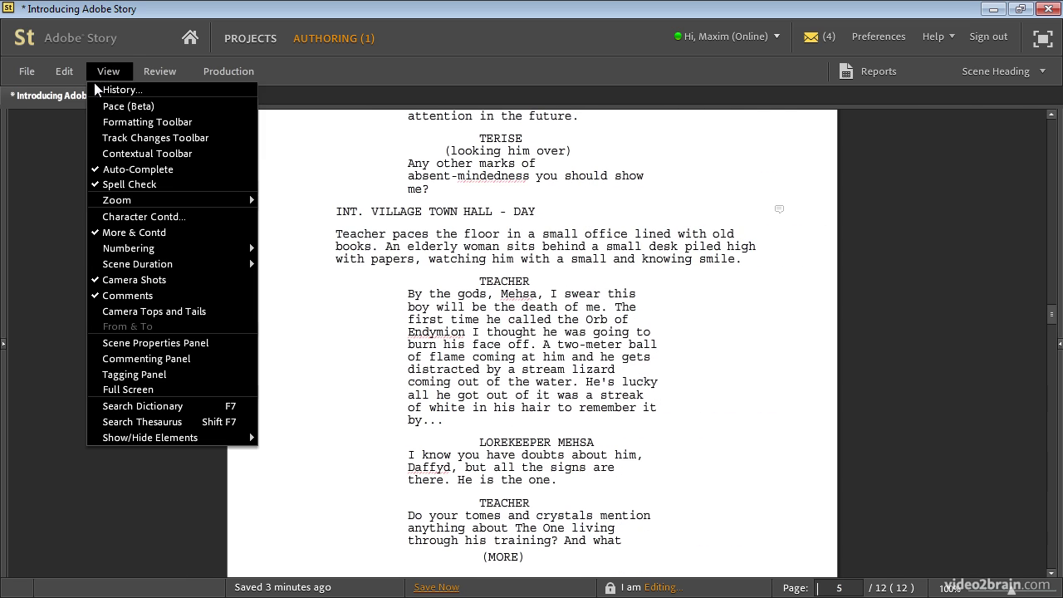
left_click(155, 138)
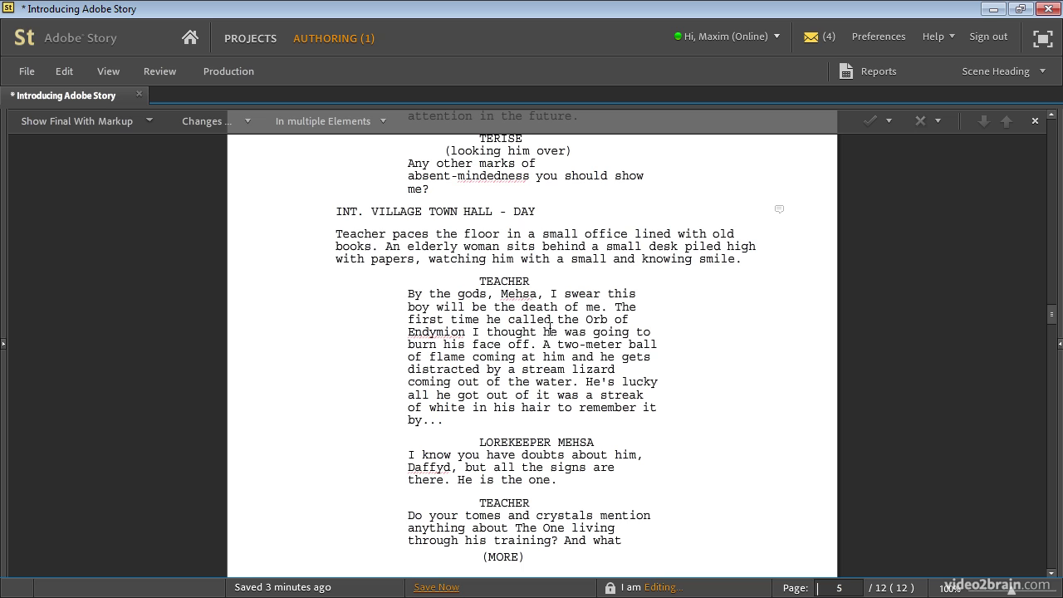
- Delete the word "him" from the action text under INT. VILLAGE TOWN HALL - DAY on page 5 and review the markup display options
left_click(499, 260)
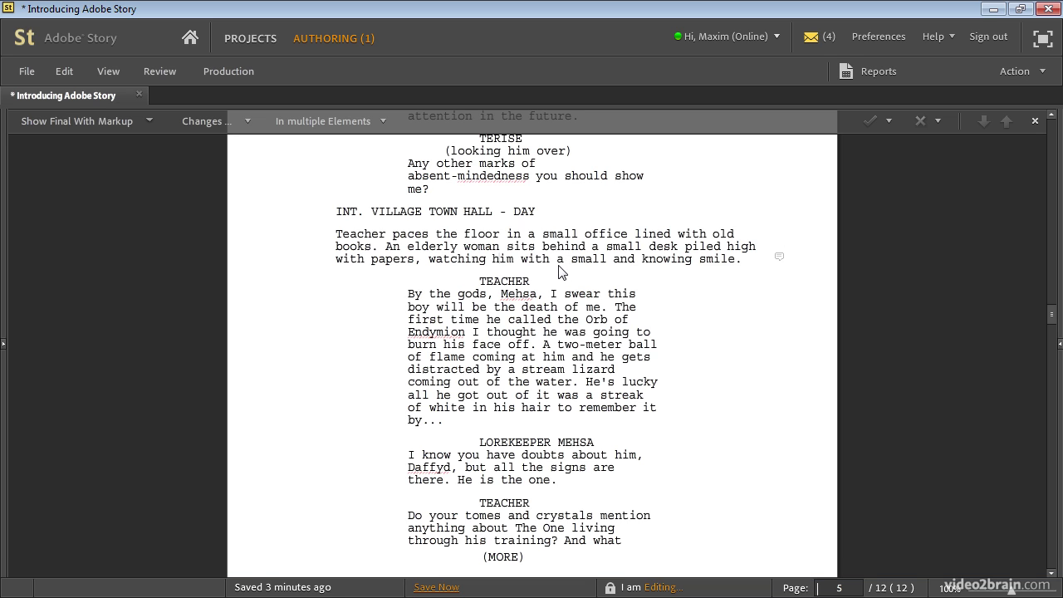
double_click(503, 259)
key("Delete")
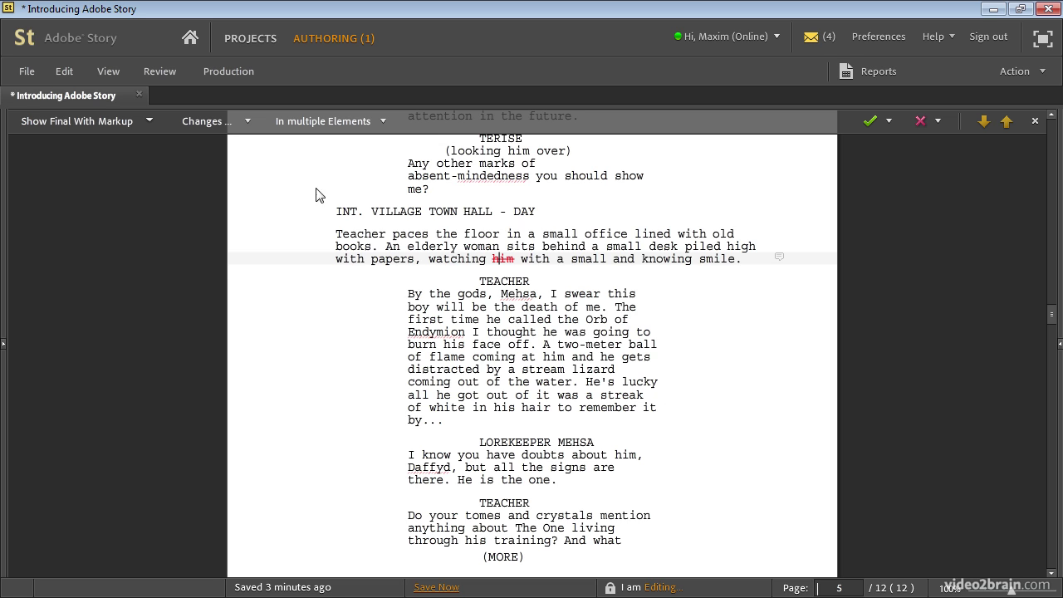
left_click(150, 122)
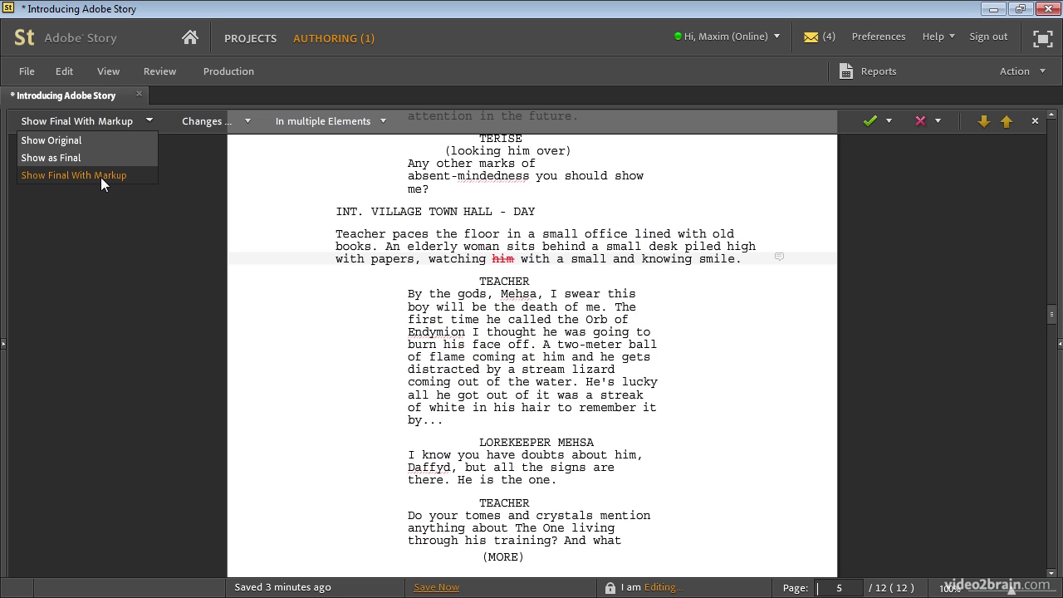
left_click(525, 259)
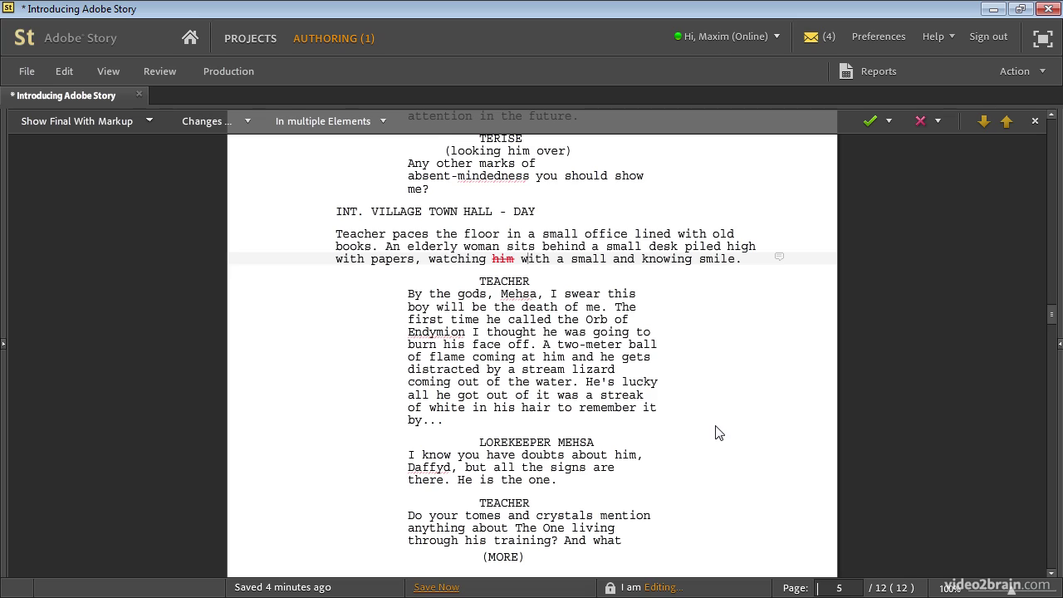
- Add a Character element after the final paragraph on page 12 and enter the character's name
left_click_drag(1052, 322, 1054, 544)
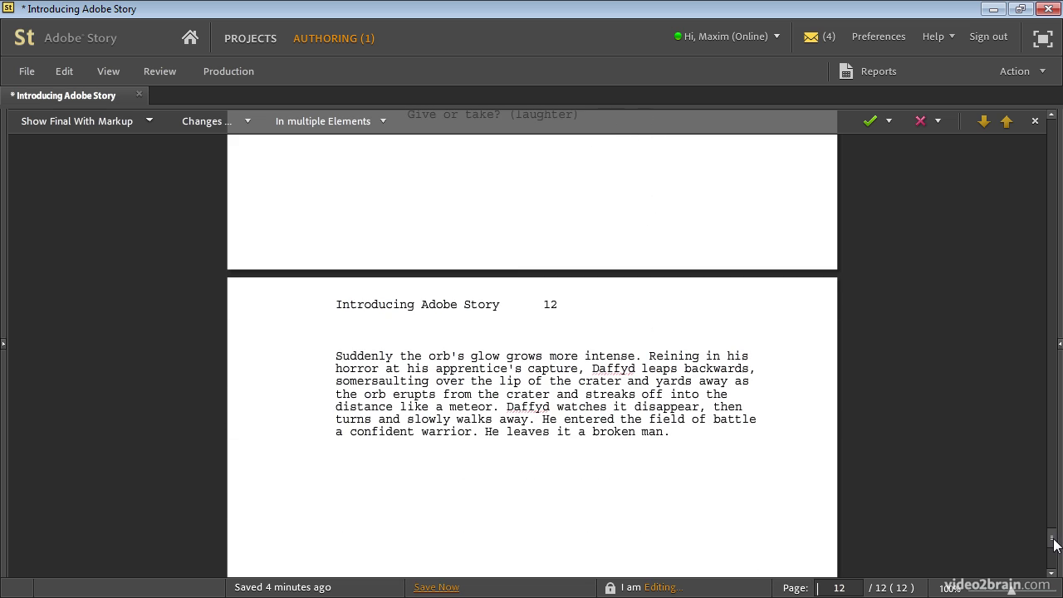
left_click(686, 440)
key("Return")
key("Tab")
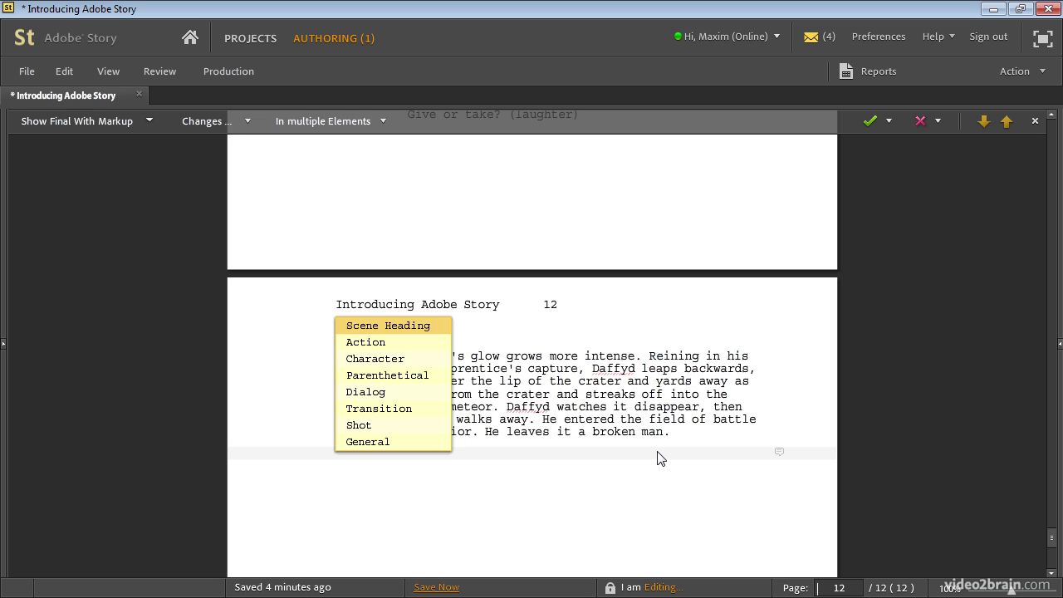
key("Down")
key("Down")
key("Down")
key("Down")
key("Down")
key("Down")
key("Down")
key("Up")
key("Up")
key("Up")
key("Up")
key("Up")
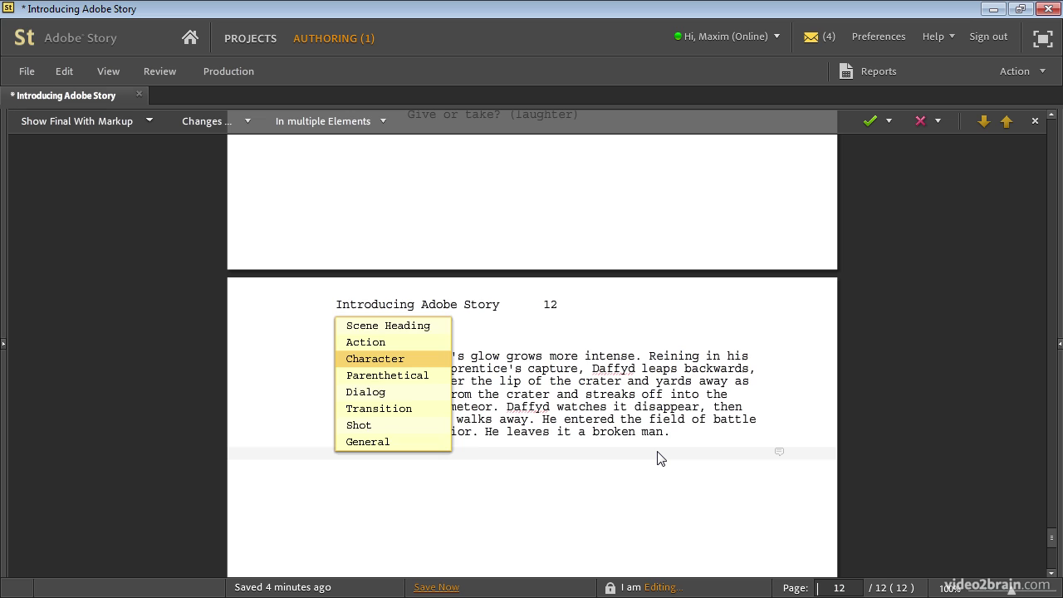
key("Return")
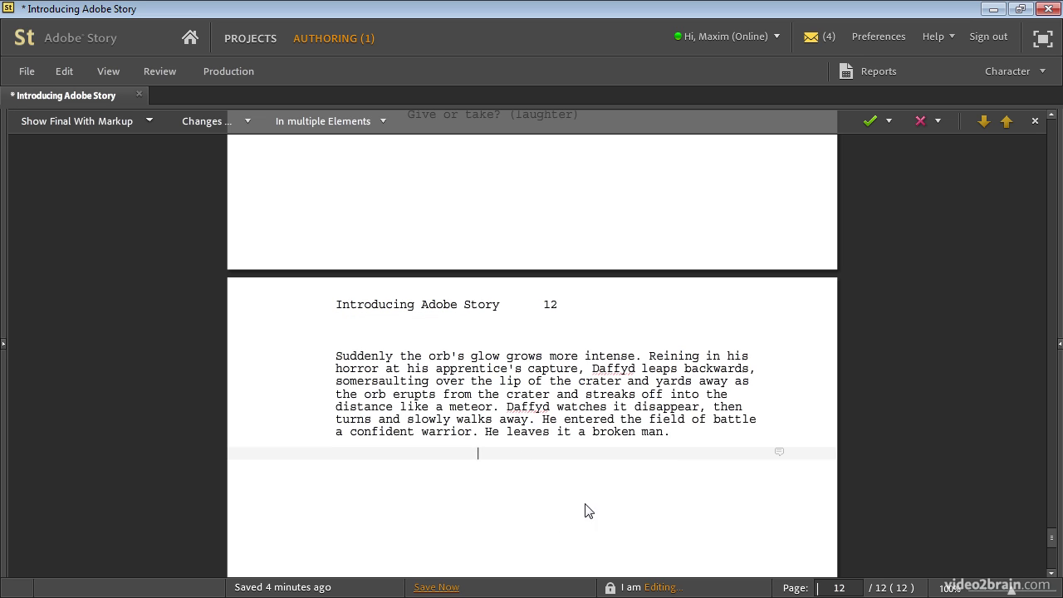
type("MAXIM")
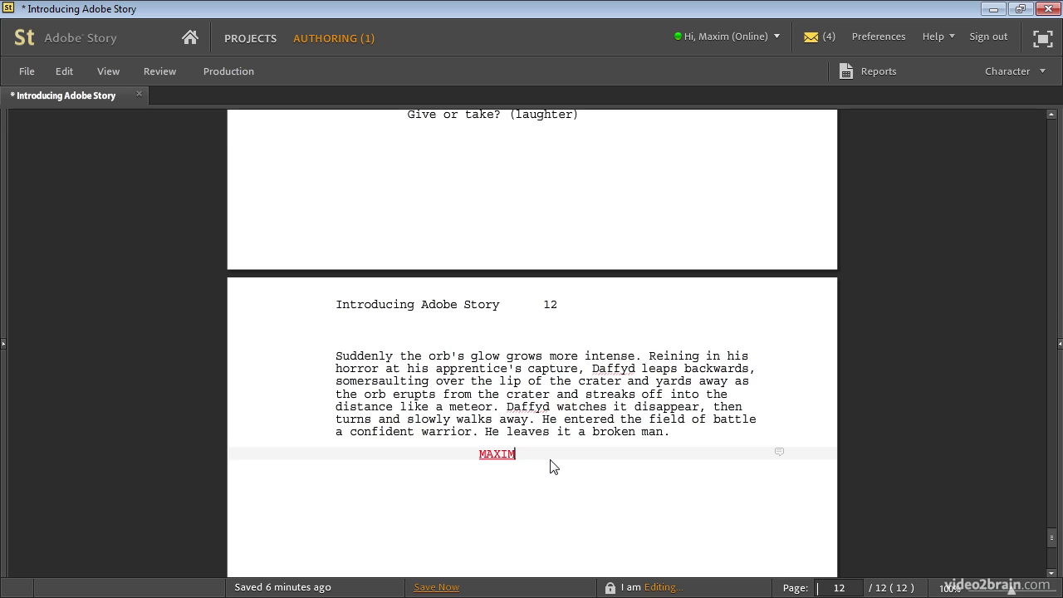
- Add the dialog line "This is some more dialogue." beneath the new character name
key("Return")
type("This is some mo")
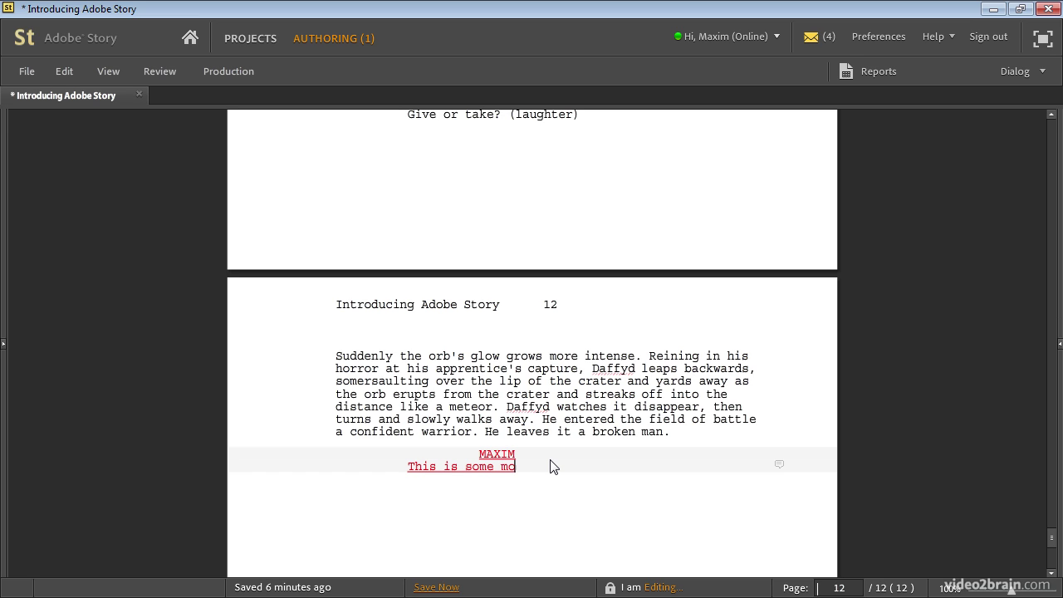
type("re dialogue.")
- Expand the Story project's Character Bios, Research and Synopsis groups, and view the Paladin Synopsis document
left_click(189, 37)
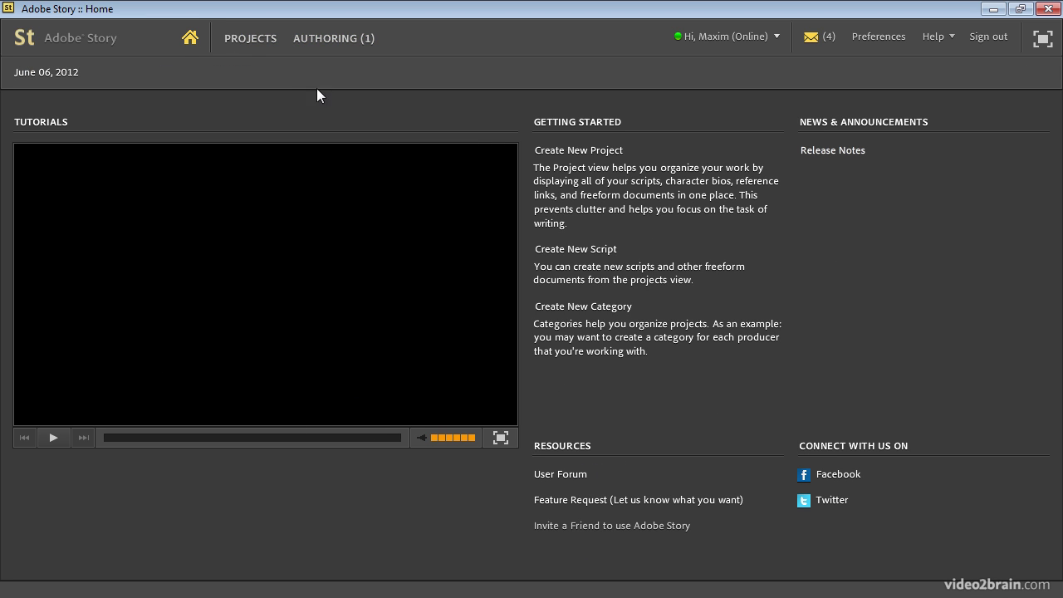
left_click(247, 44)
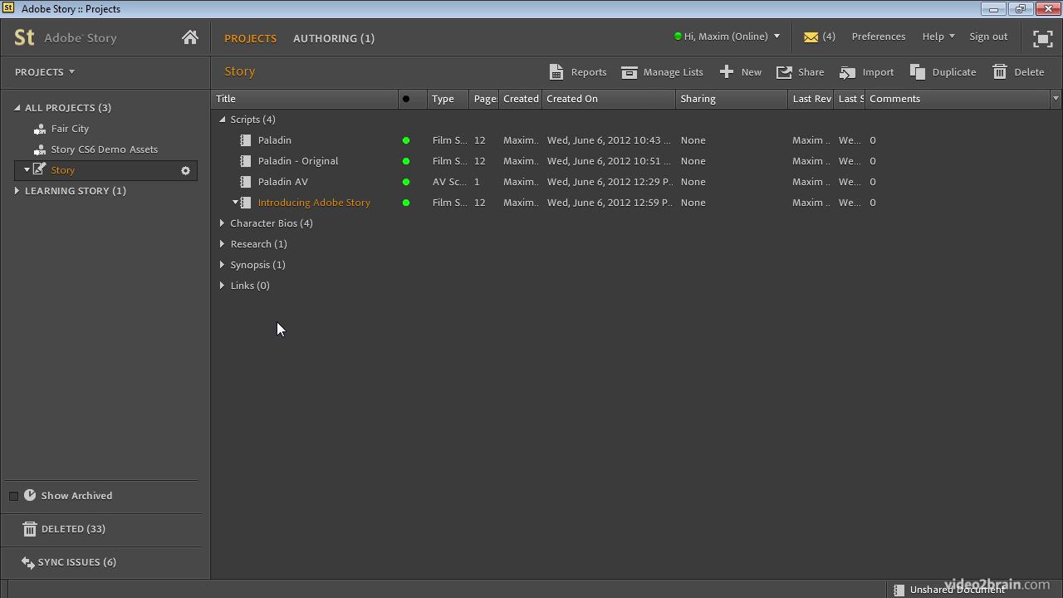
left_click(222, 223)
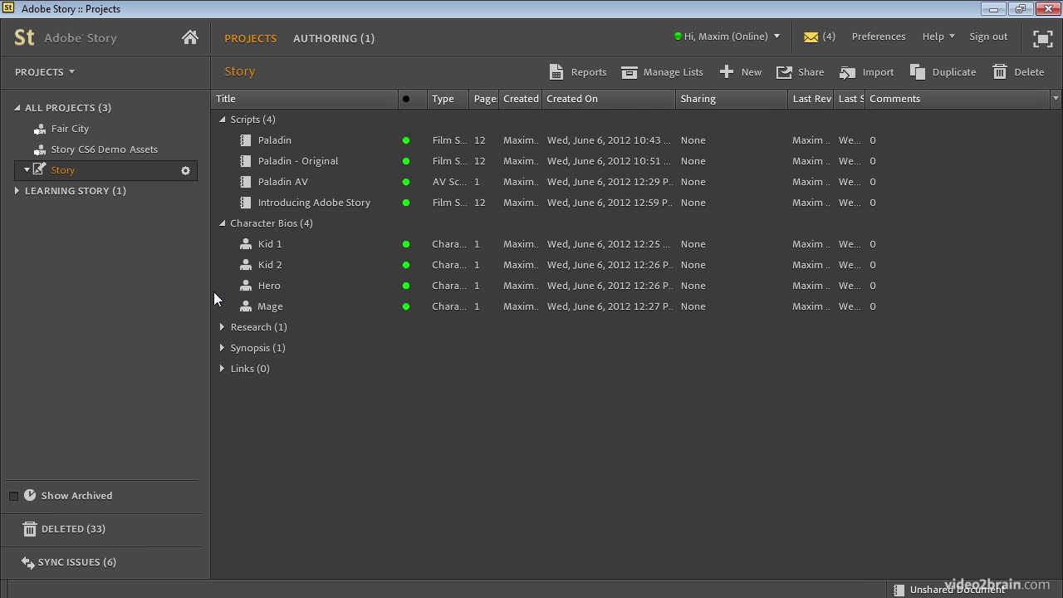
left_click(222, 326)
left_click(222, 368)
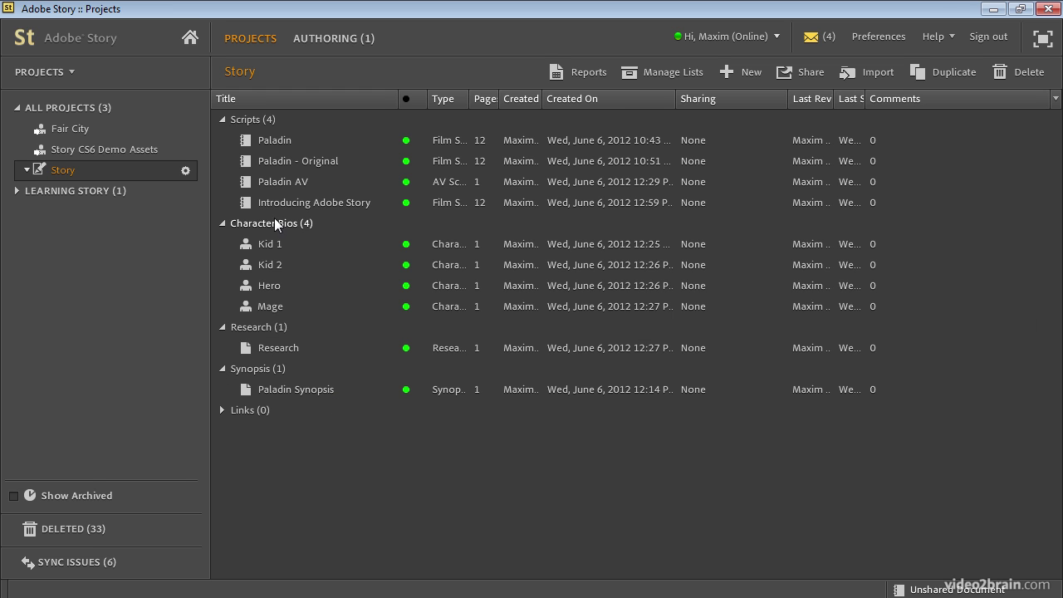
double_click(291, 388)
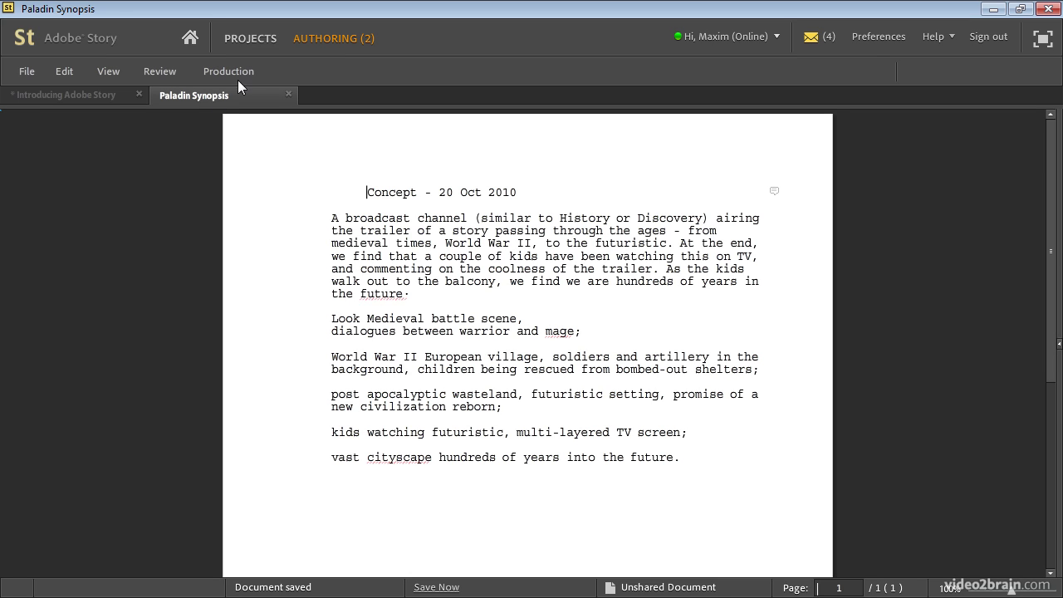
left_click(264, 42)
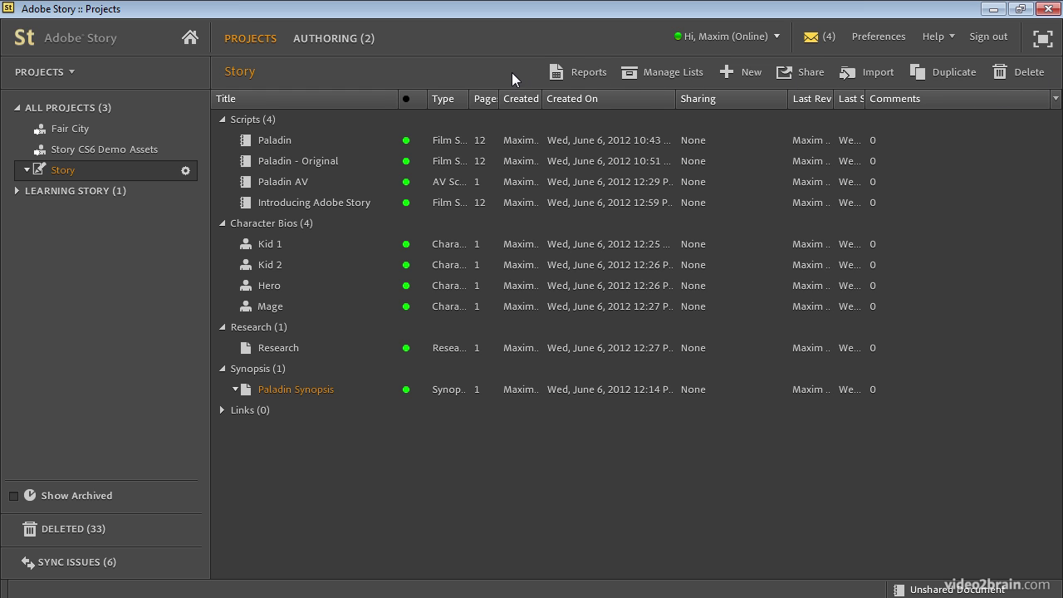
- Examine the character, actor and set list options for the Story project without assigning any, and switch to full screen
left_click(668, 72)
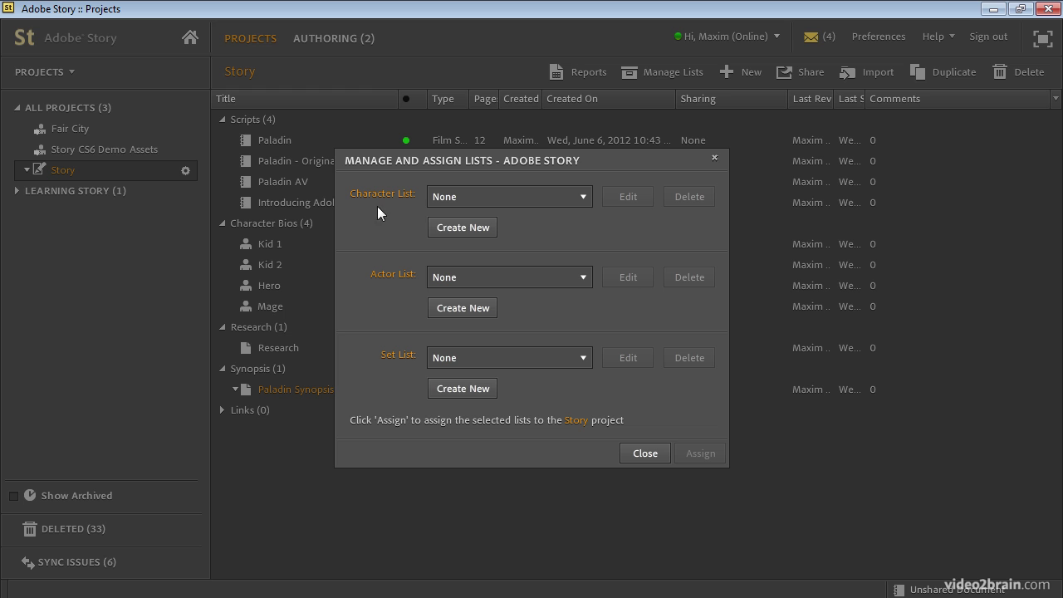
left_click(654, 456)
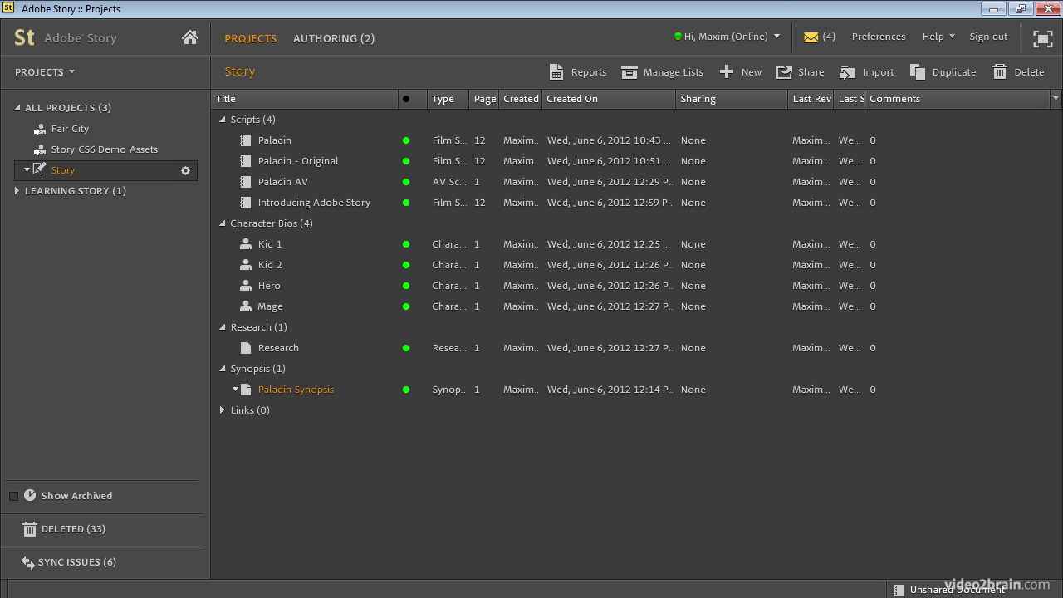
left_click(1042, 39)
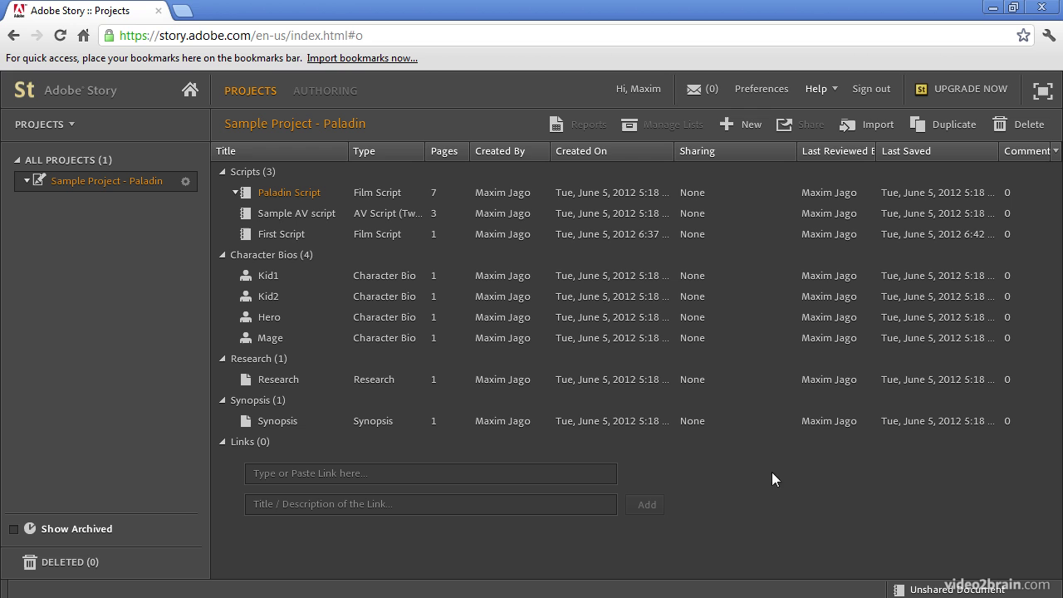
- Open Paladin Script in the browser version of Adobe Story and examine which viewing, review and production commands are available
double_click(273, 192)
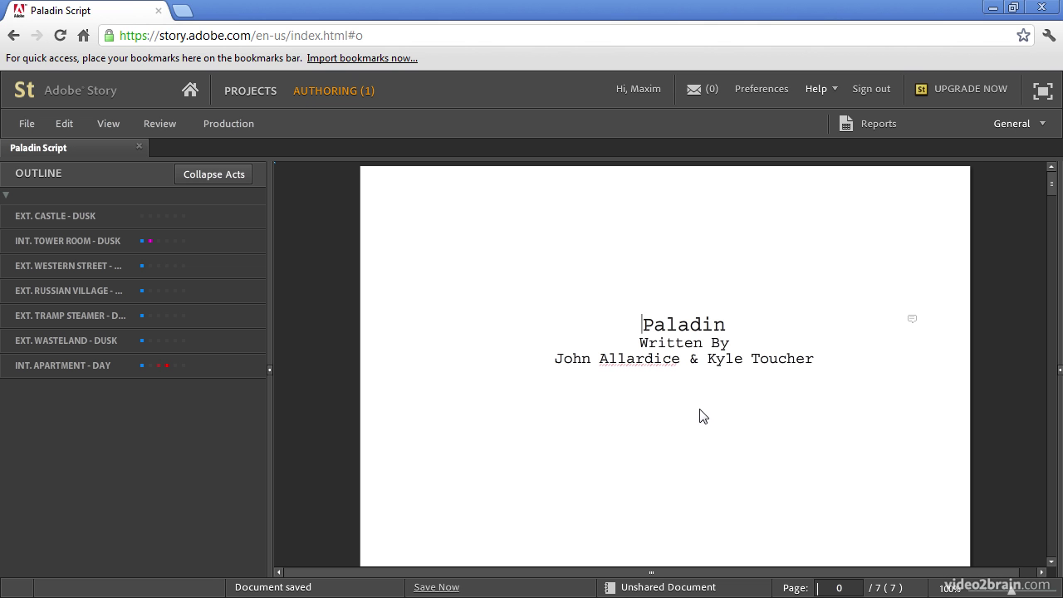
left_click(104, 121)
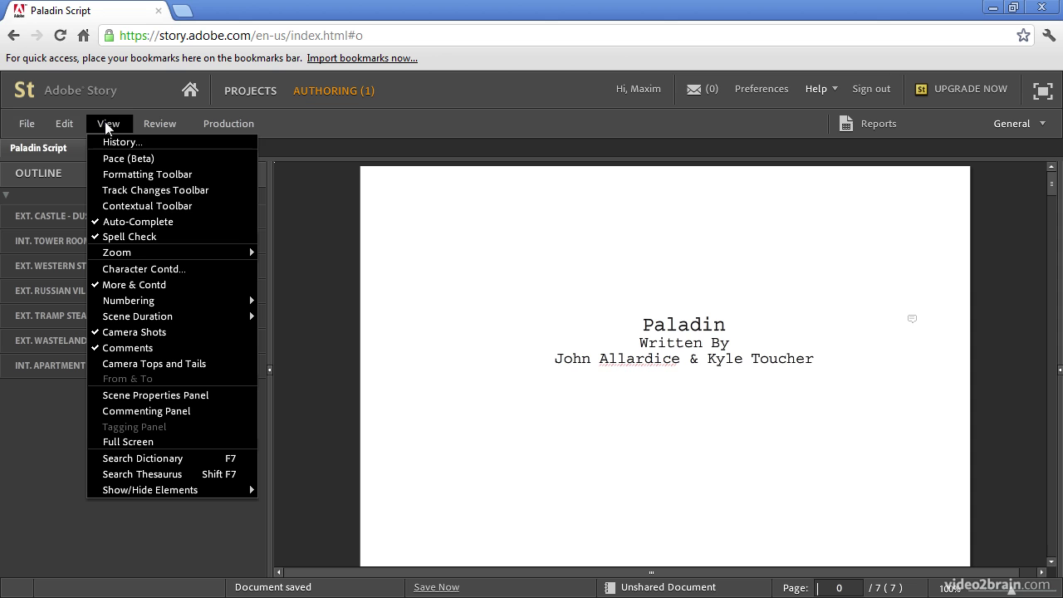
left_click(156, 123)
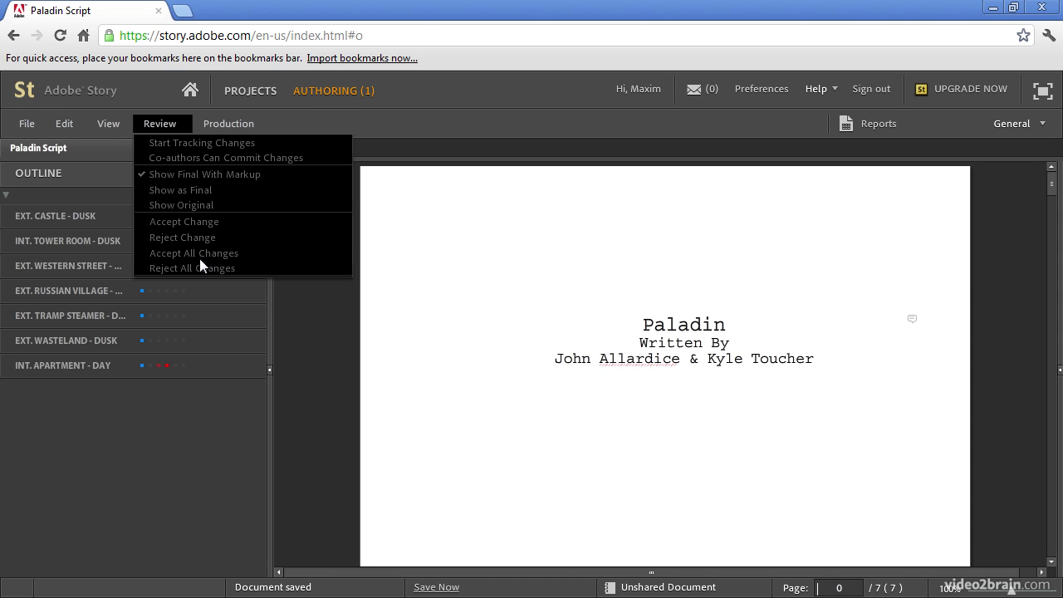
left_click(221, 122)
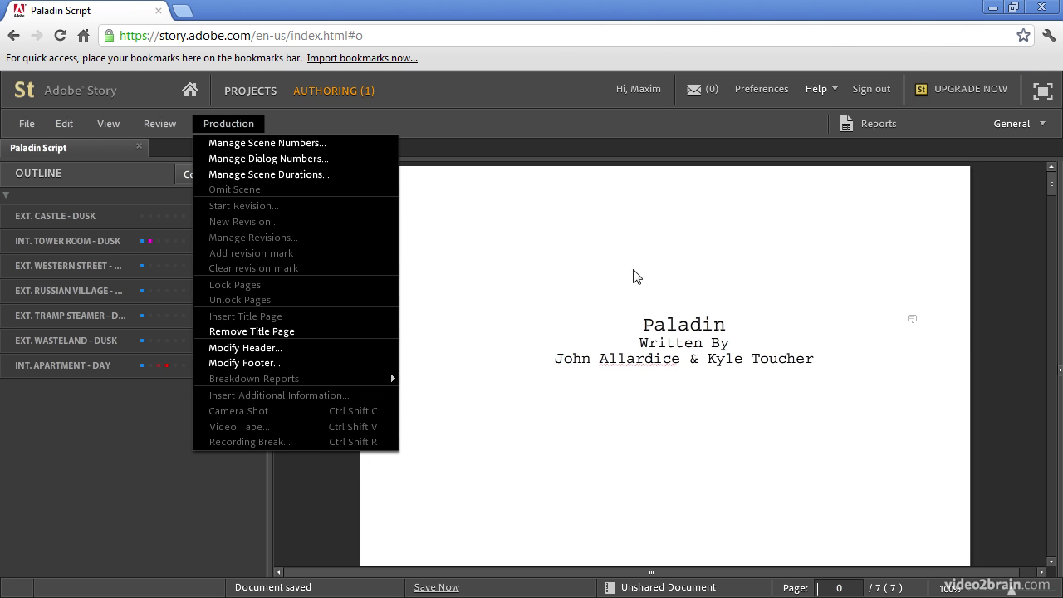
left_click(759, 398)
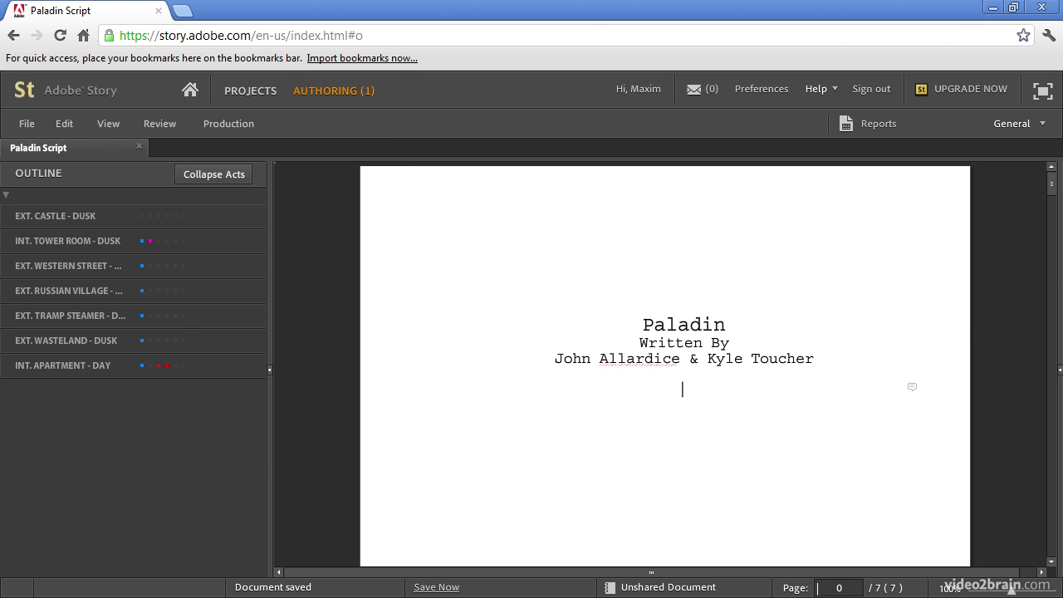
- Display the scene properties and comments for the INT. TOWER ROOM - DUSK scene on page 3 of the script
left_click_drag(1053, 188, 1059, 332)
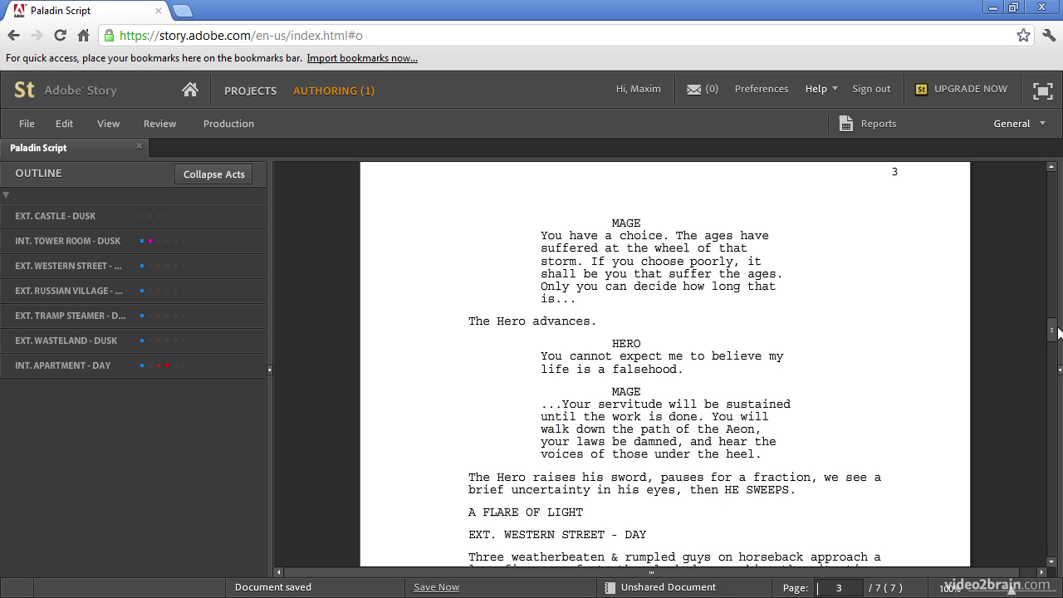
left_click(742, 373)
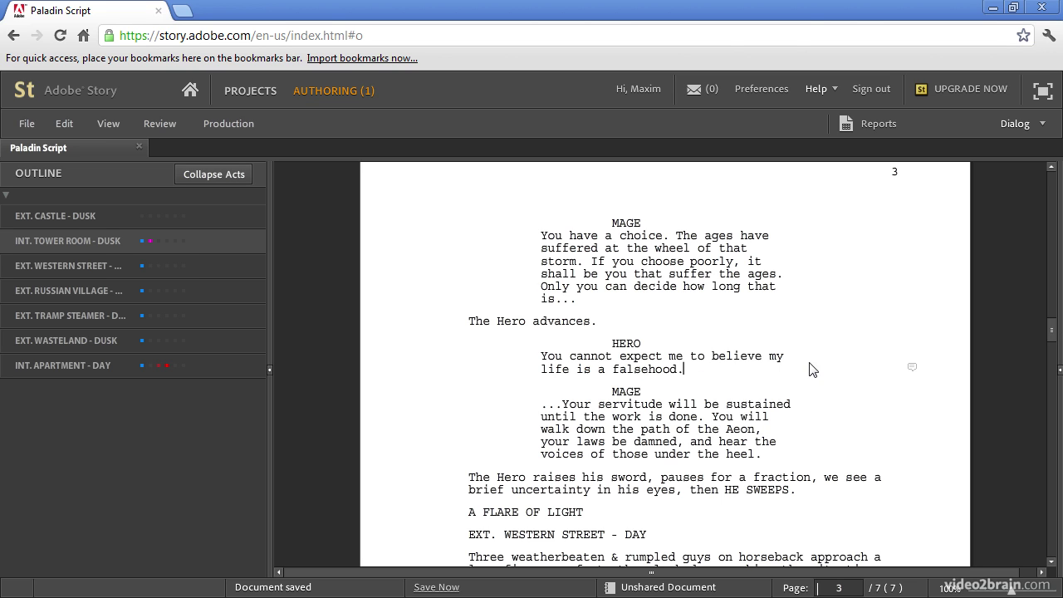
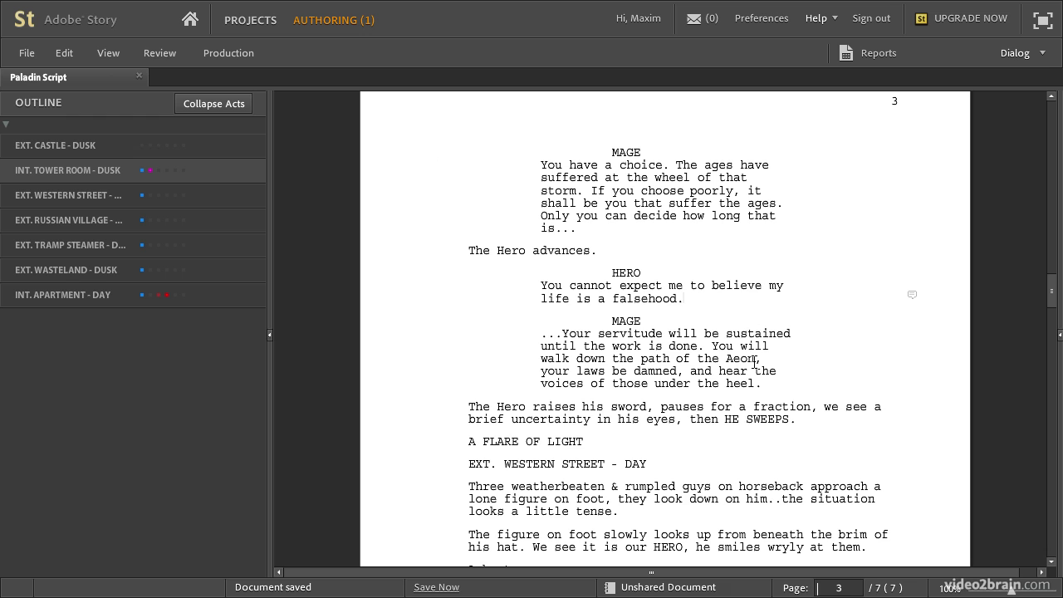
left_click(756, 442)
left_click(1059, 339)
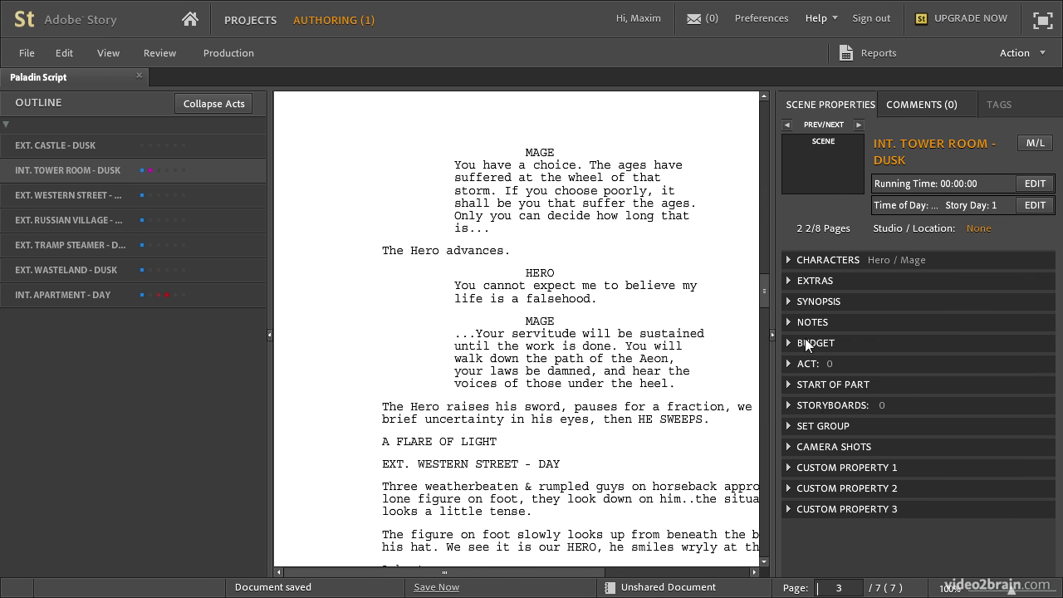
left_click(905, 106)
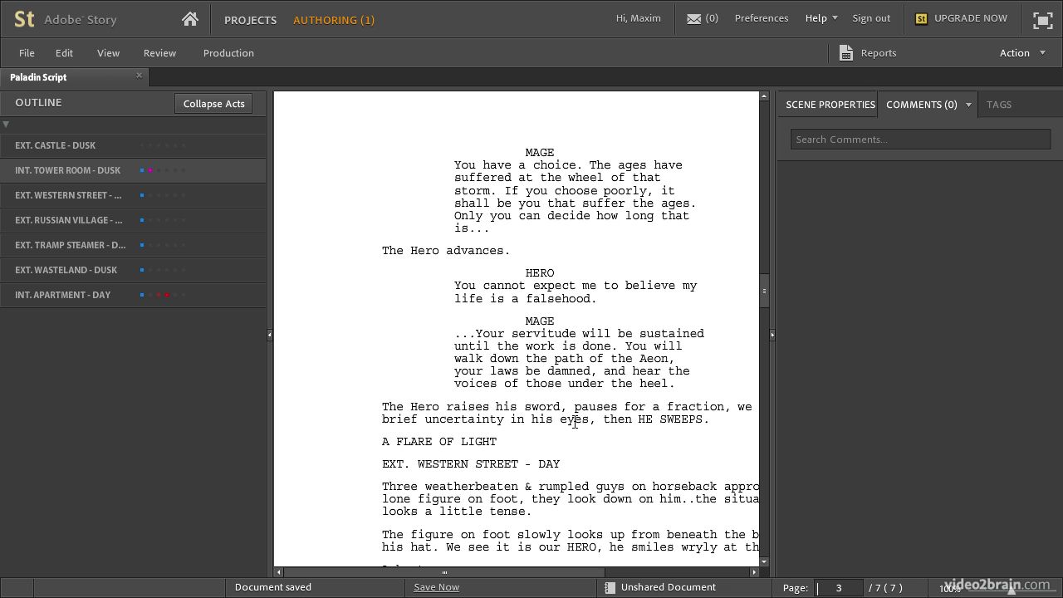
- Switch to the desktop version of Adobe Story and bring up the Introducing Adobe Story script
key("alt+Tab")
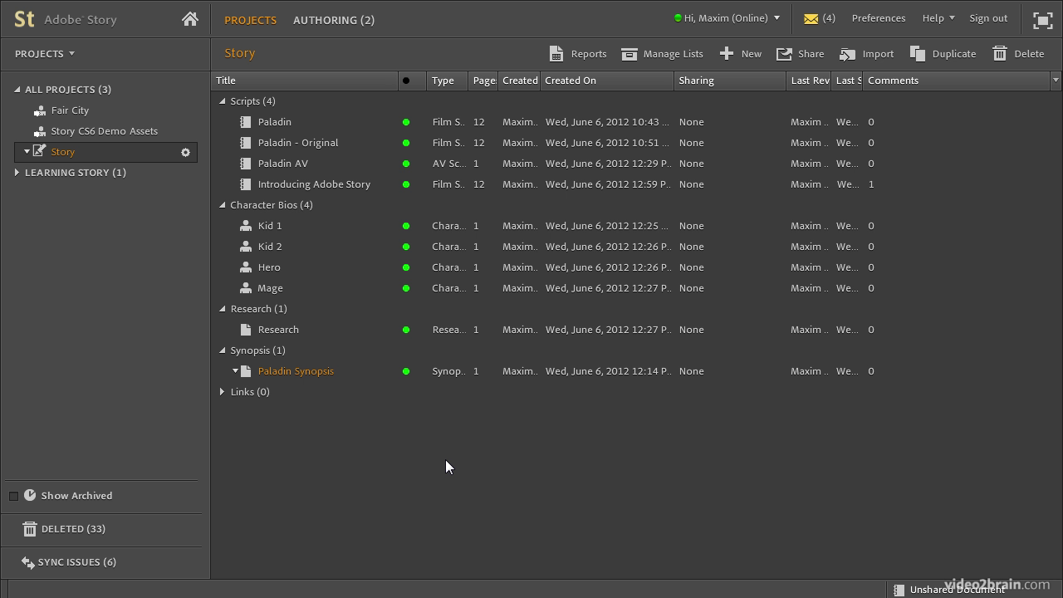
left_click(340, 25)
left_click(67, 82)
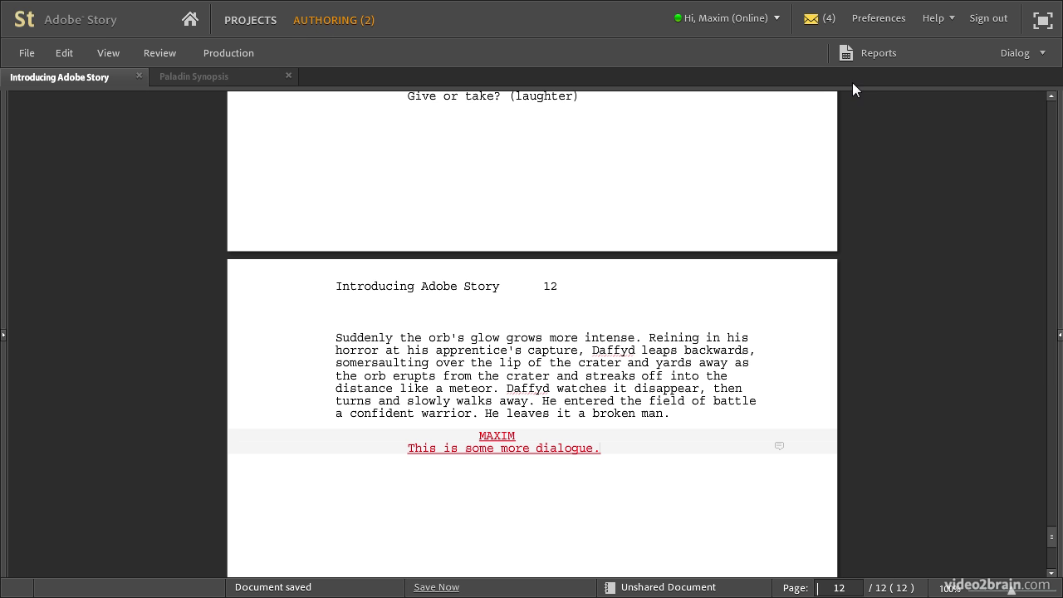
- View the scene properties of EXT. BATTLEFIELD - LATER, hide them again, and examine the available production commands without choosing any
left_click(1058, 335)
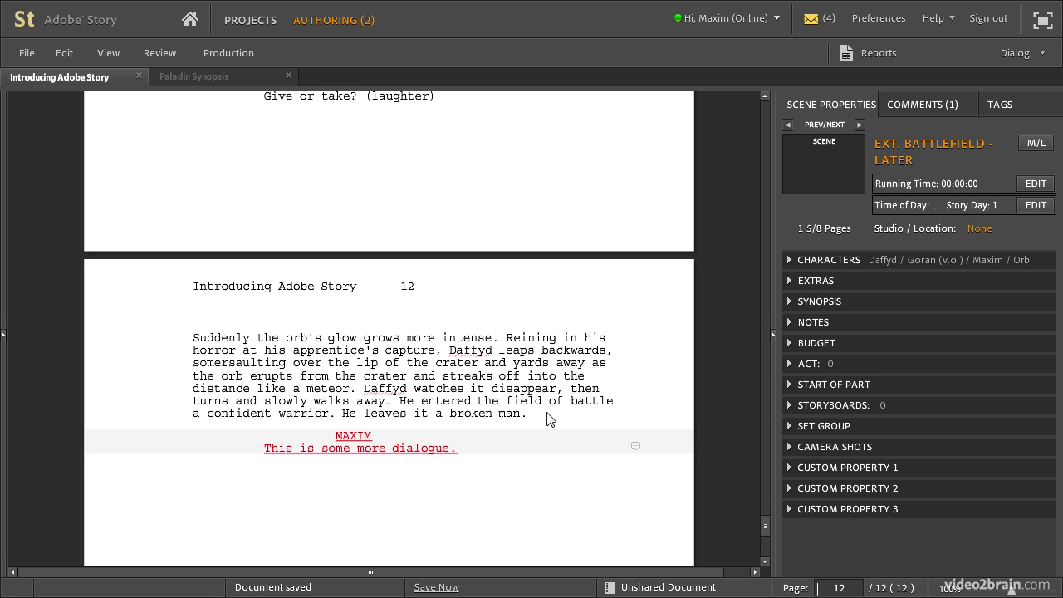
left_click_drag(773, 331, 826, 331)
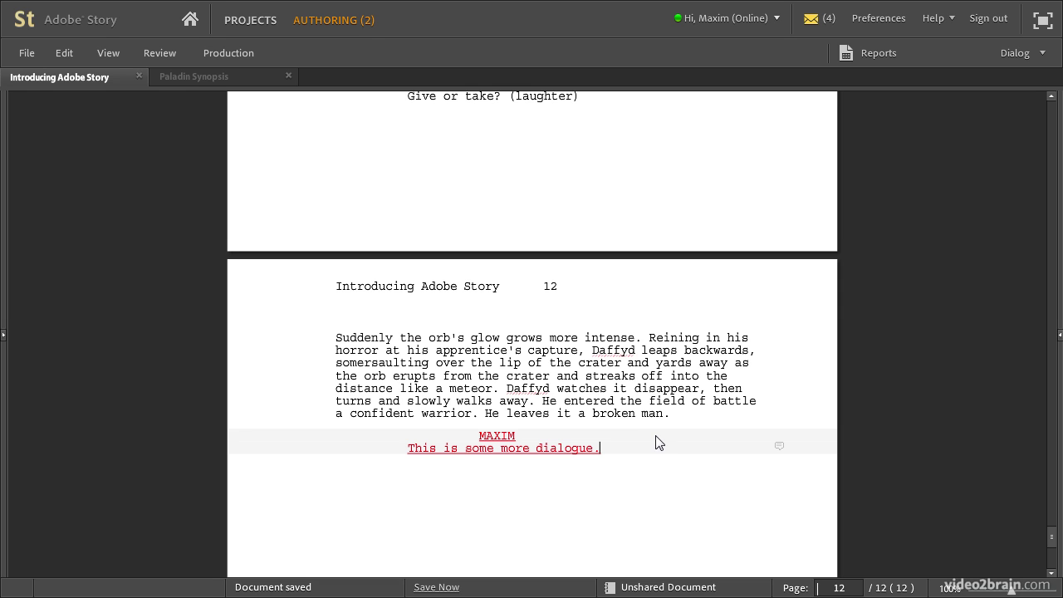
left_click(235, 55)
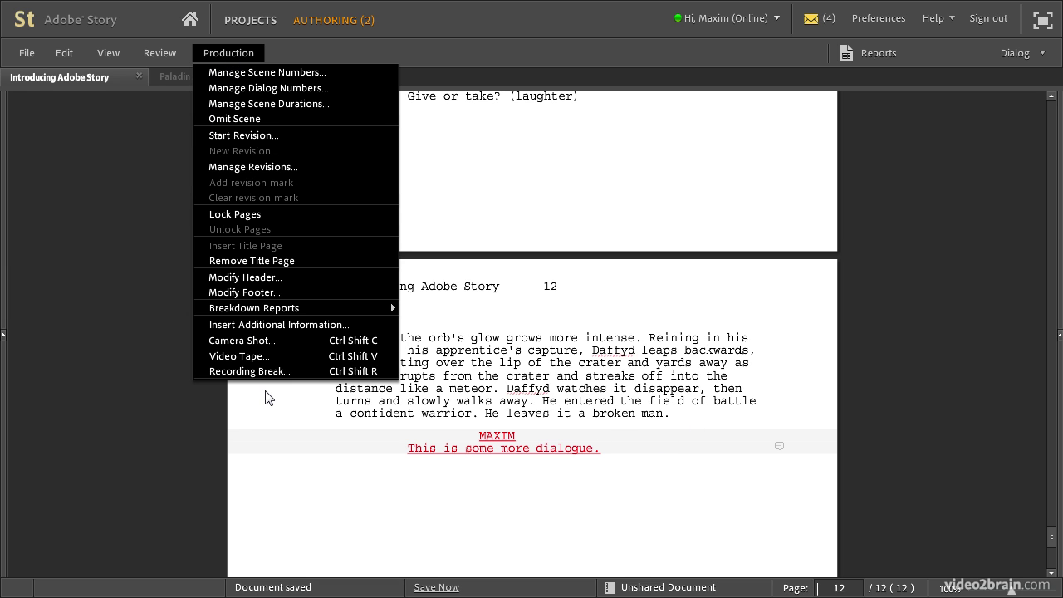
left_click(606, 412)
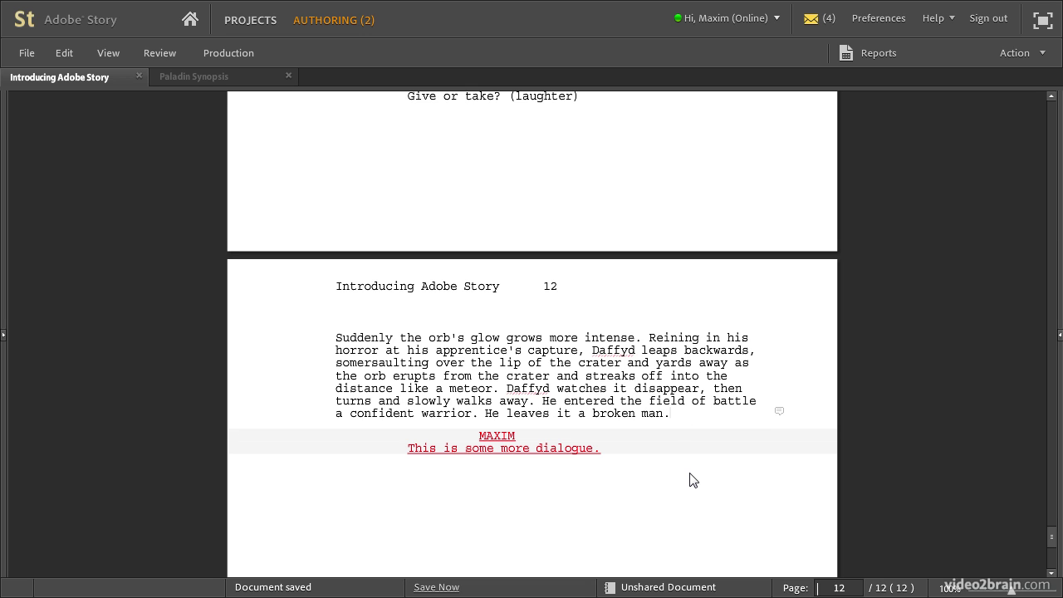